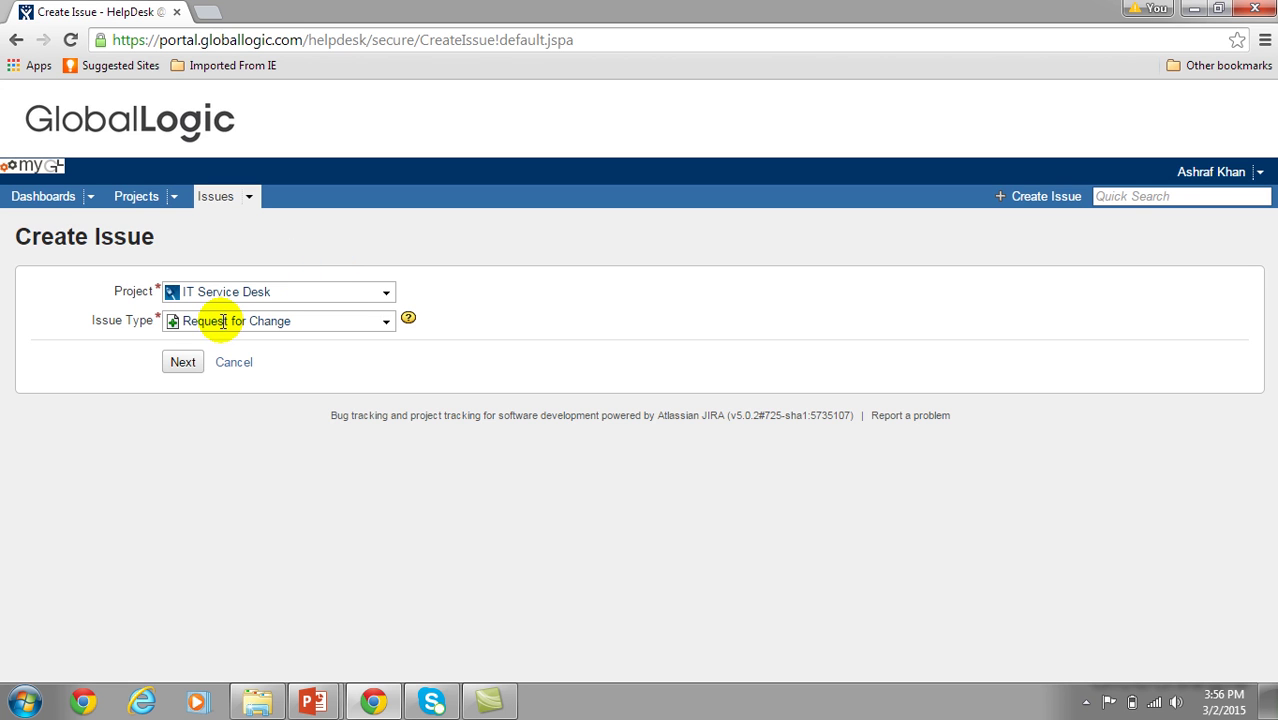
left_click(322, 322)
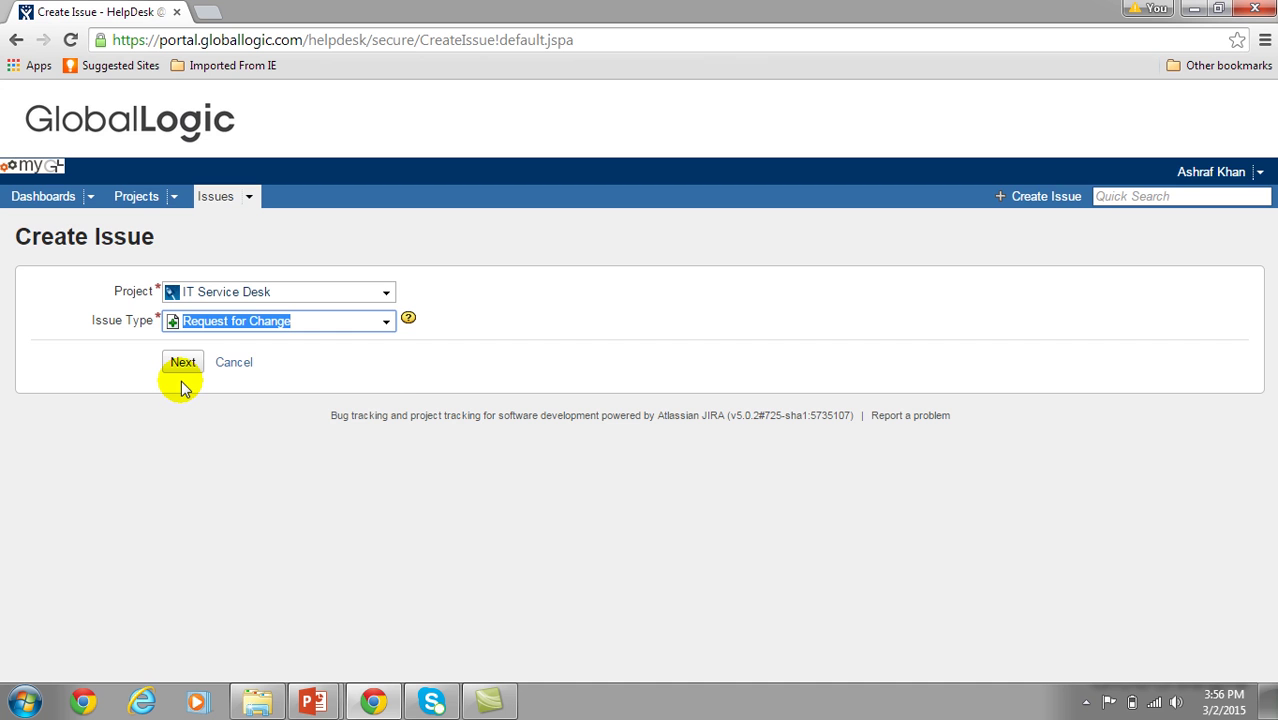
key("Down")
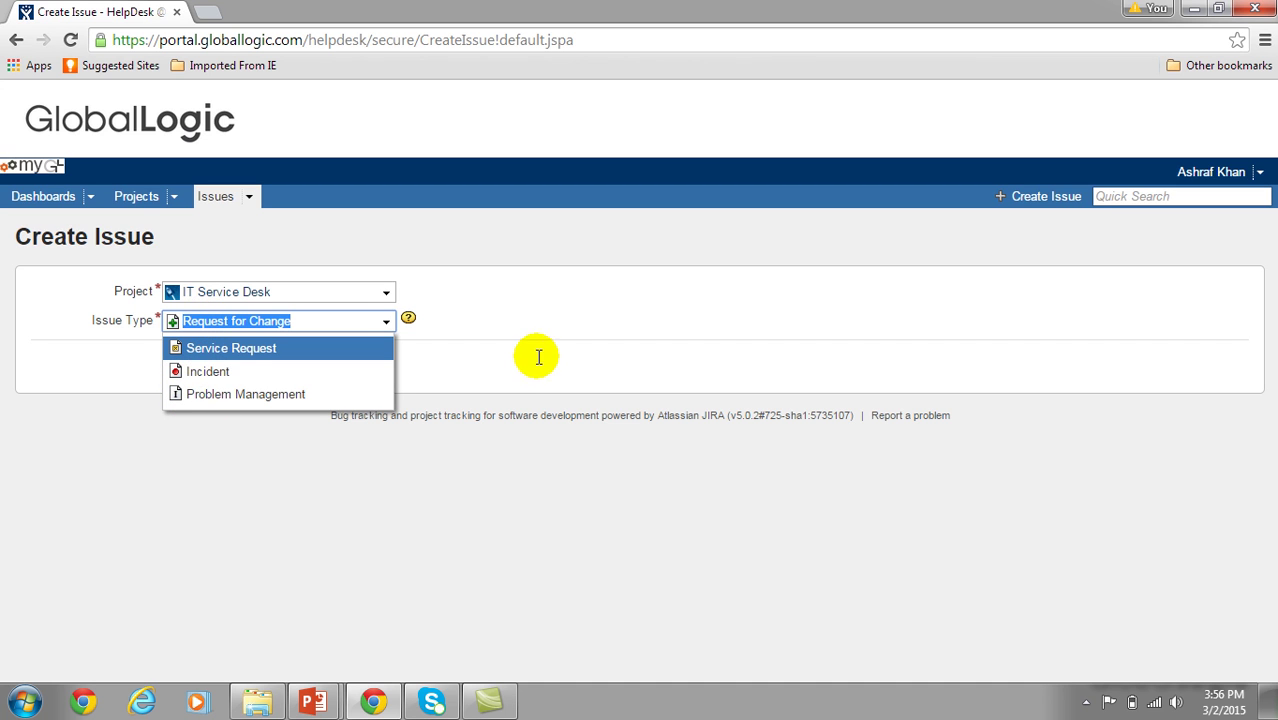
left_click(226, 348)
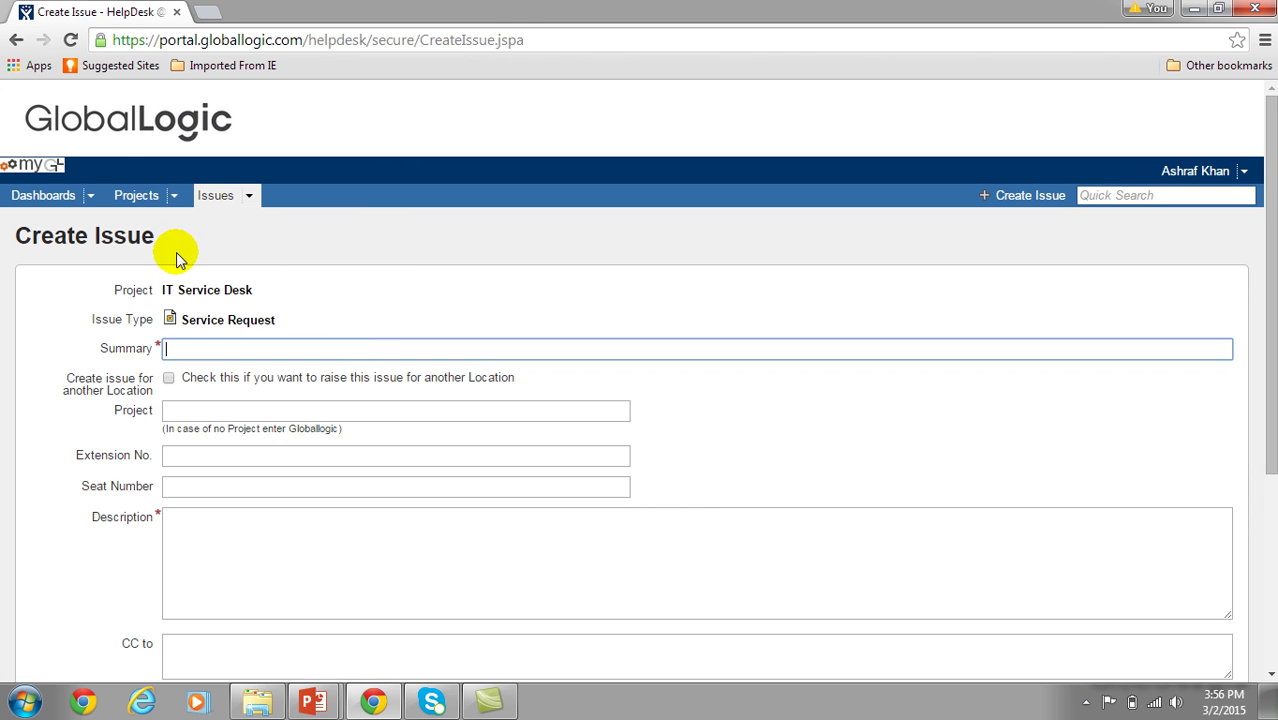
left_click(16, 40)
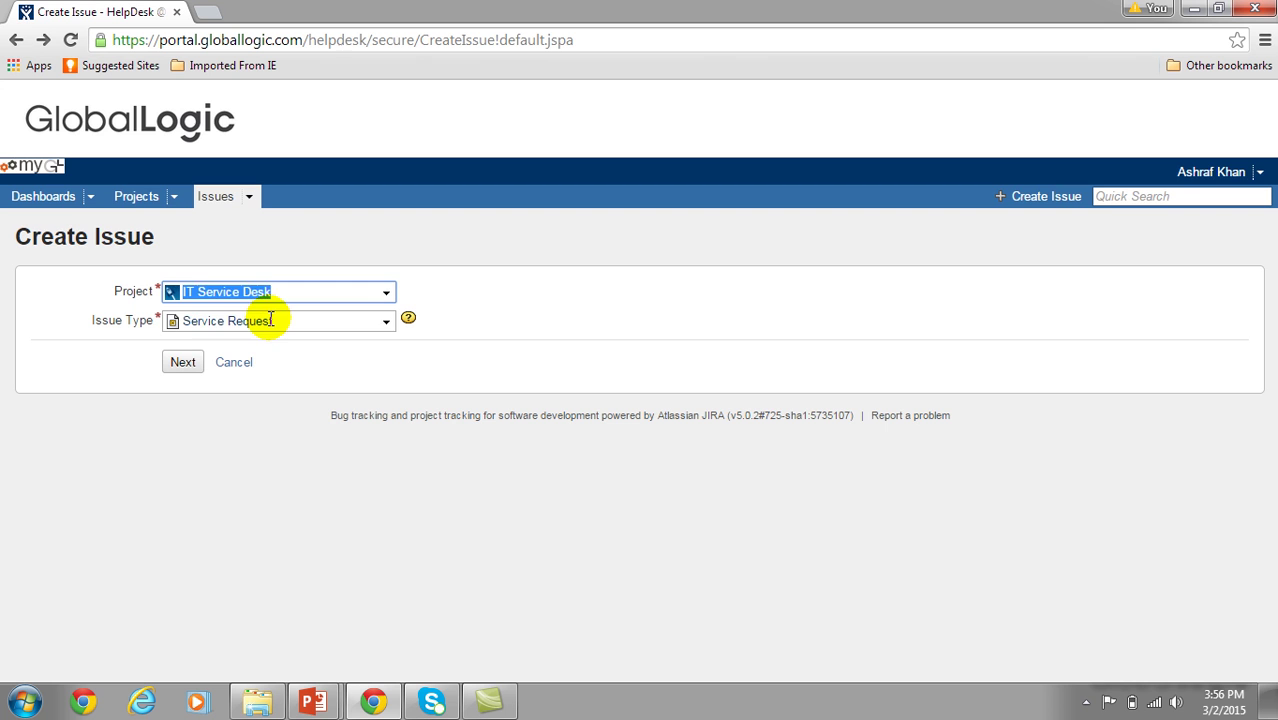
Step: Set the issue type to Request for Change for the IT Service Desk project and proceed to its creation form
left_click(281, 320)
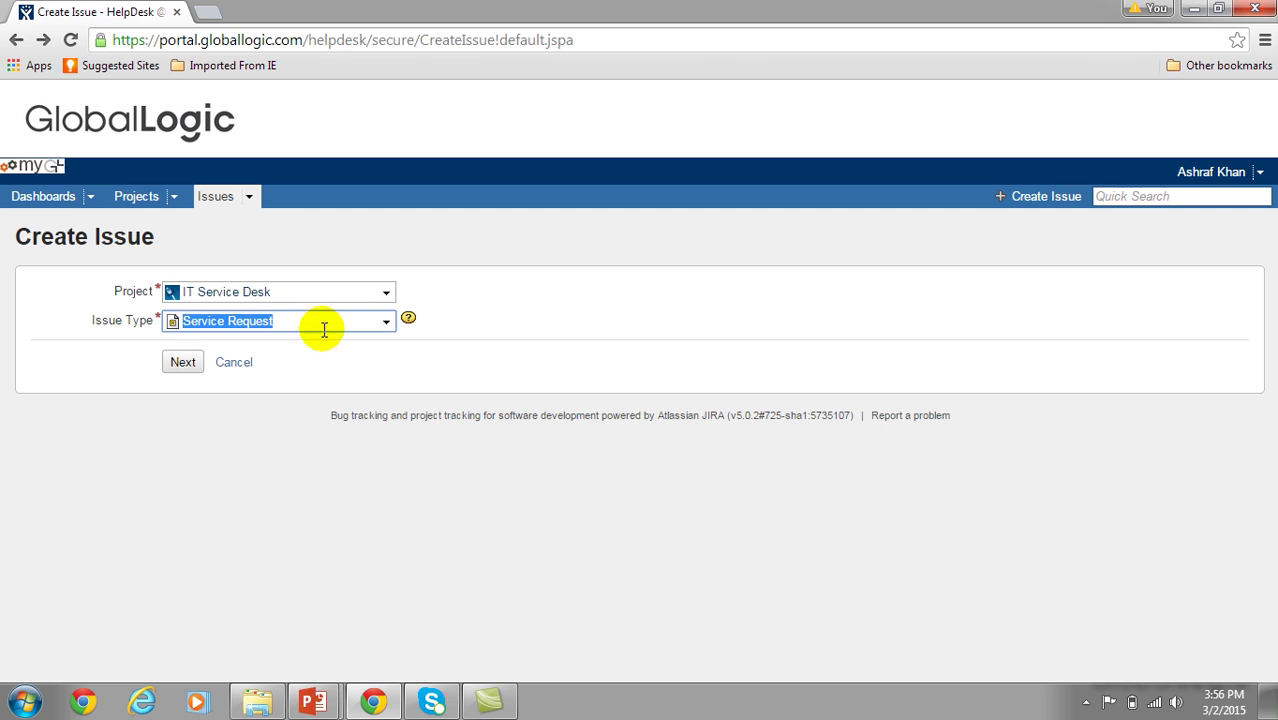
left_click(386, 321)
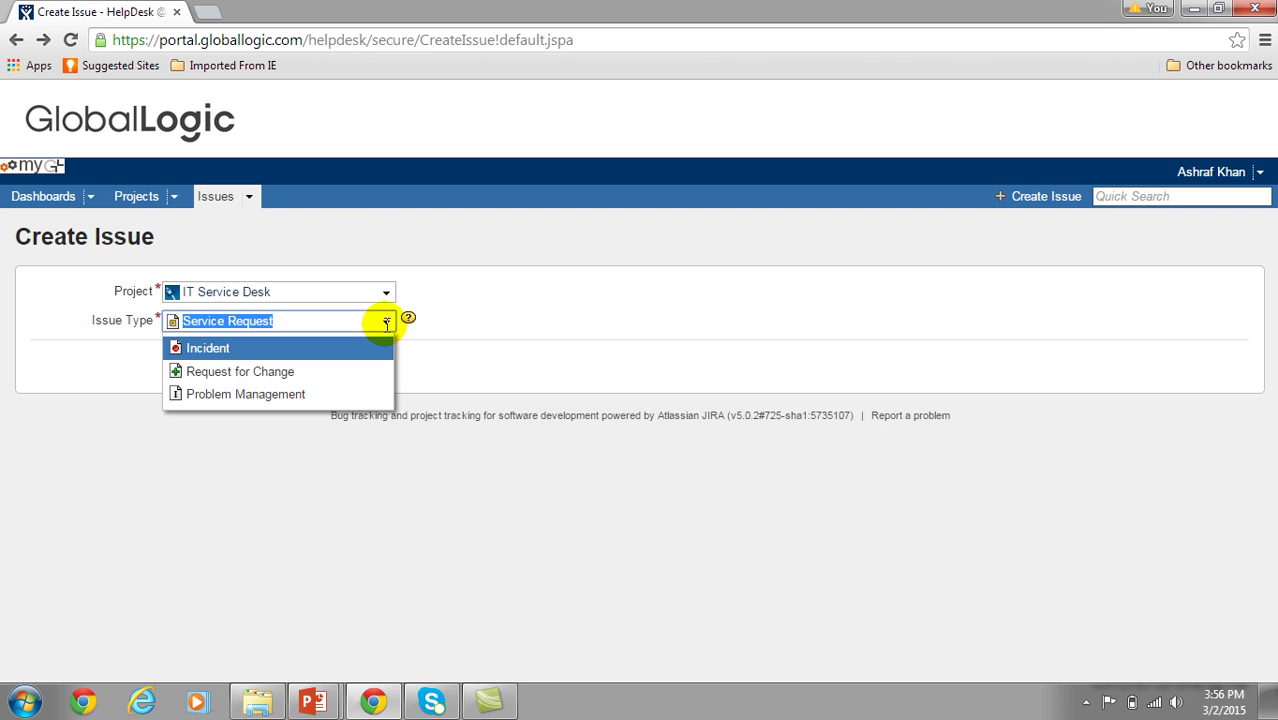
left_click(386, 321)
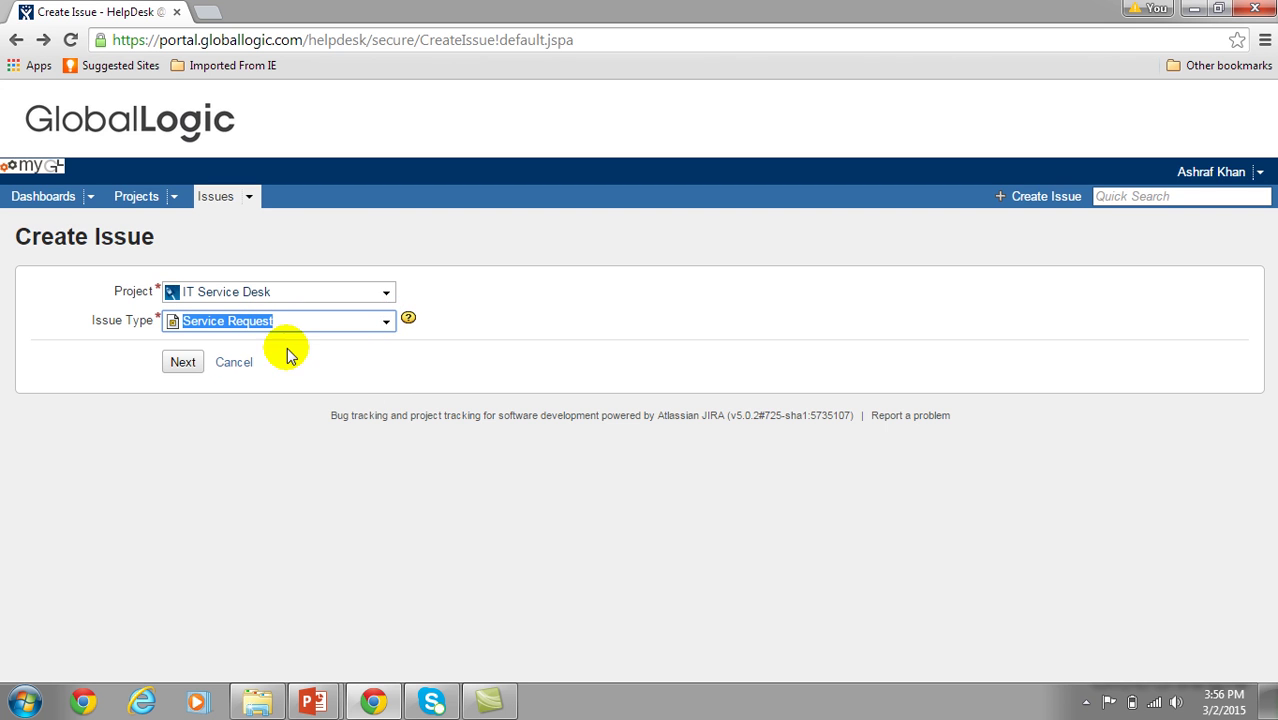
left_click(384, 325)
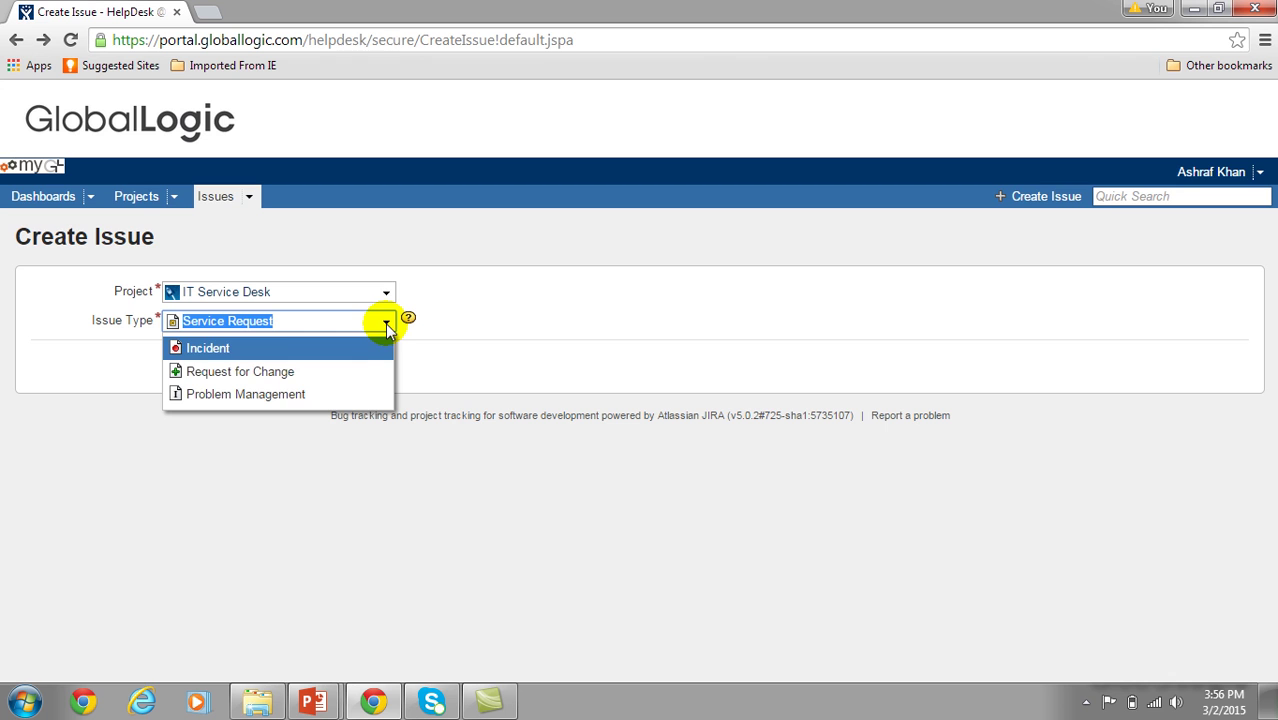
left_click(288, 373)
left_click(183, 364)
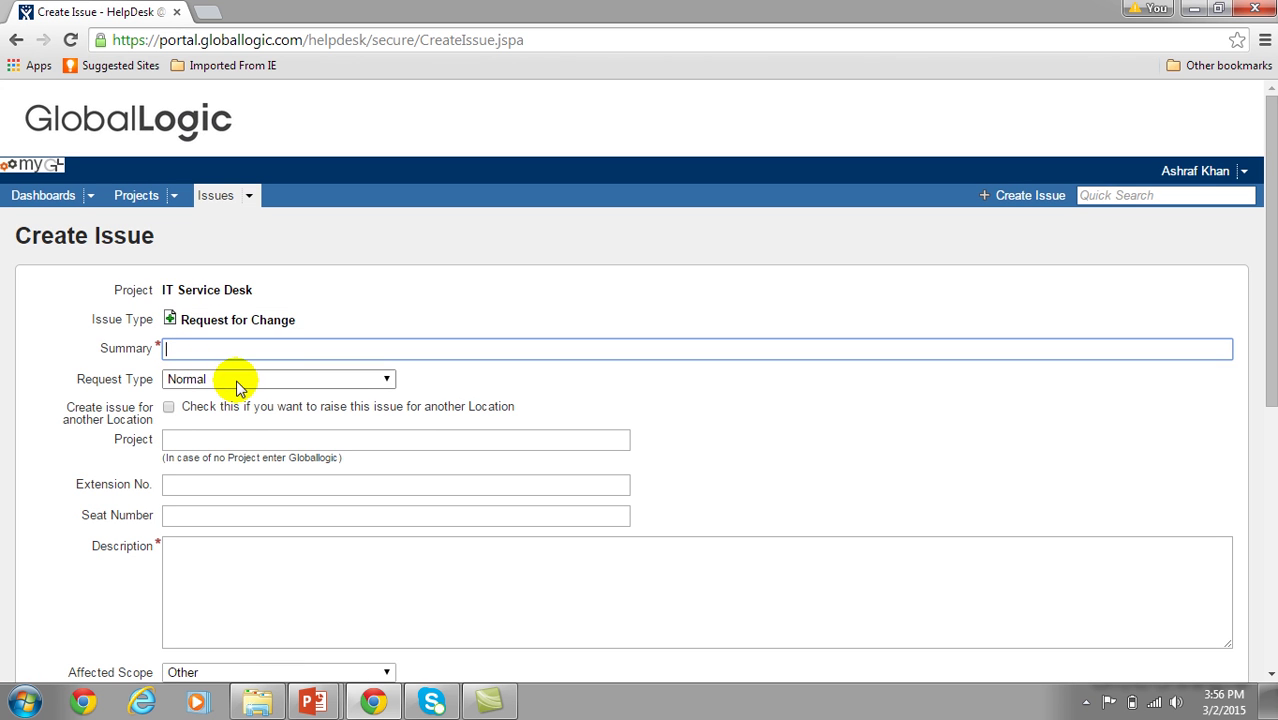
Step: Set the request type to Normal and enter the summary "Change Required for Backup System of Project Server 1"
left_click(246, 382)
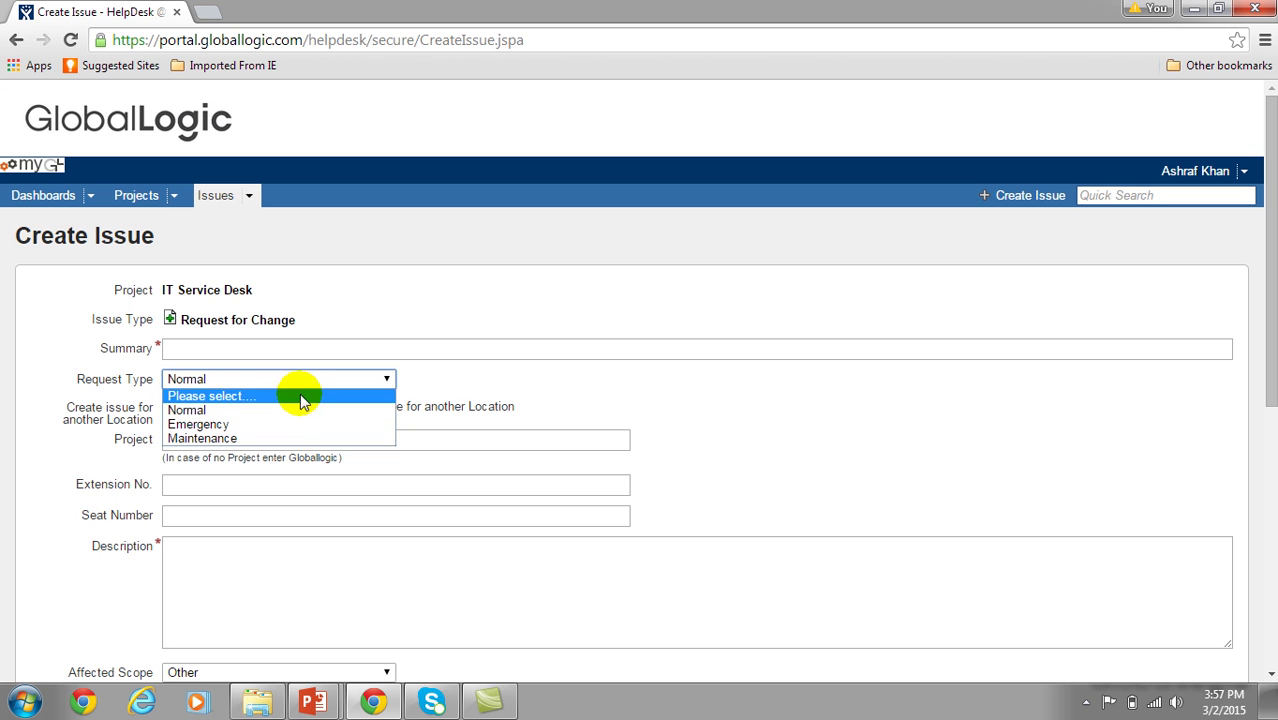
left_click(277, 410)
left_click(250, 347)
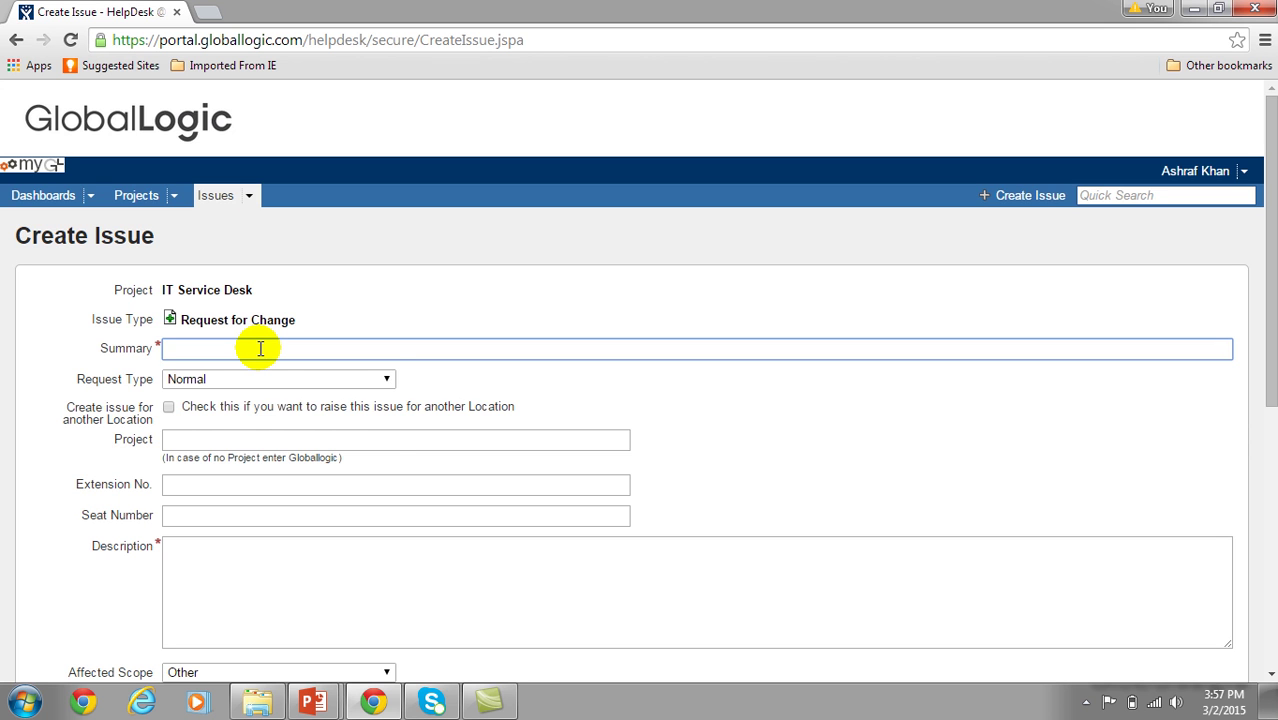
left_click(260, 348)
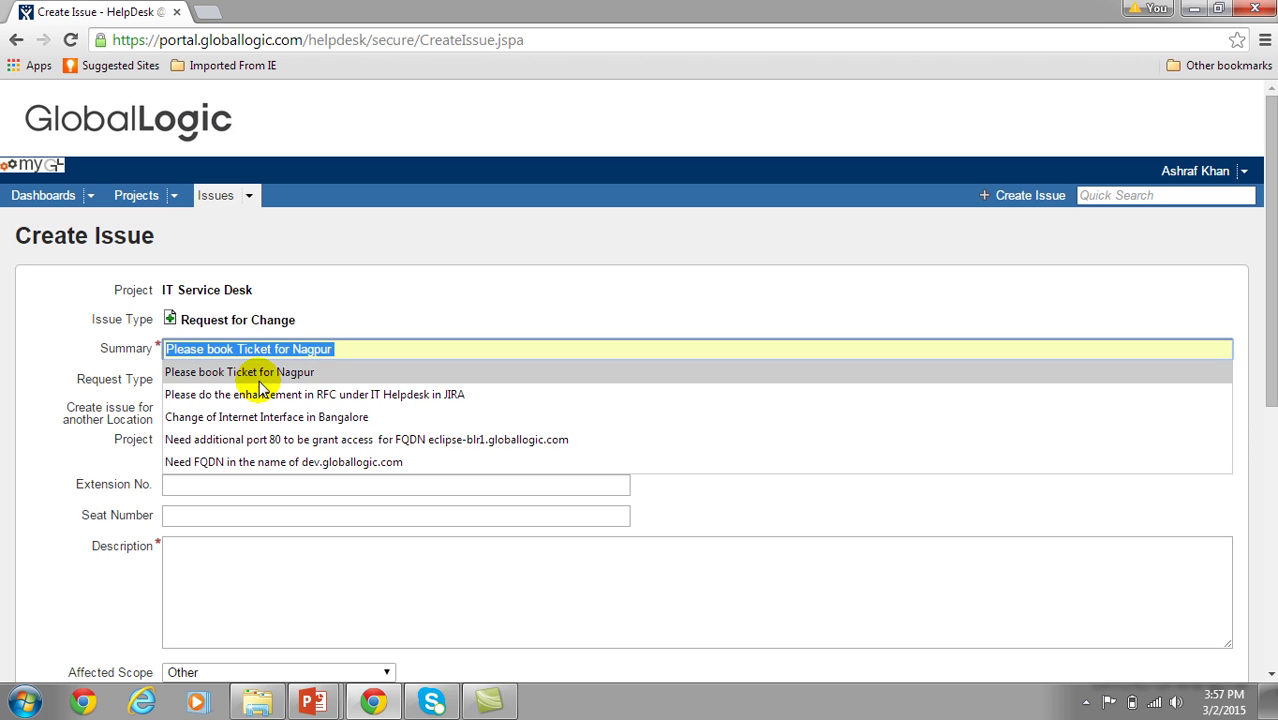
left_click(417, 320)
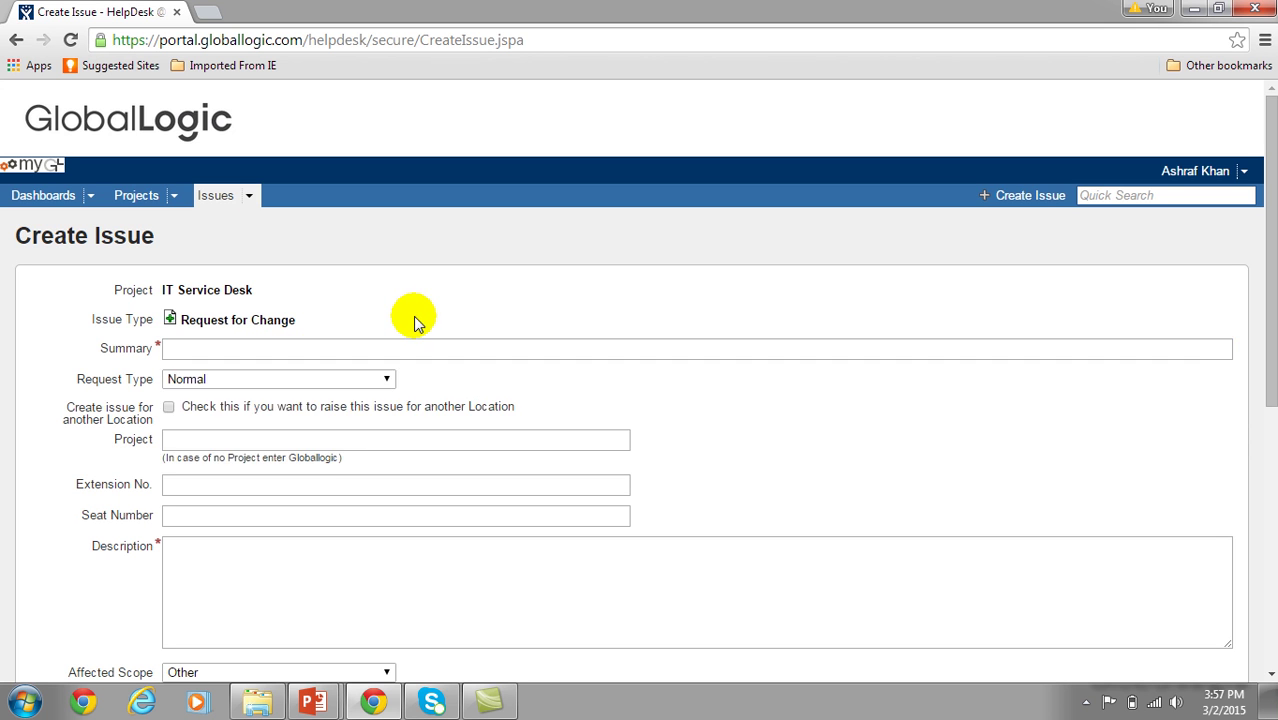
left_click(415, 348)
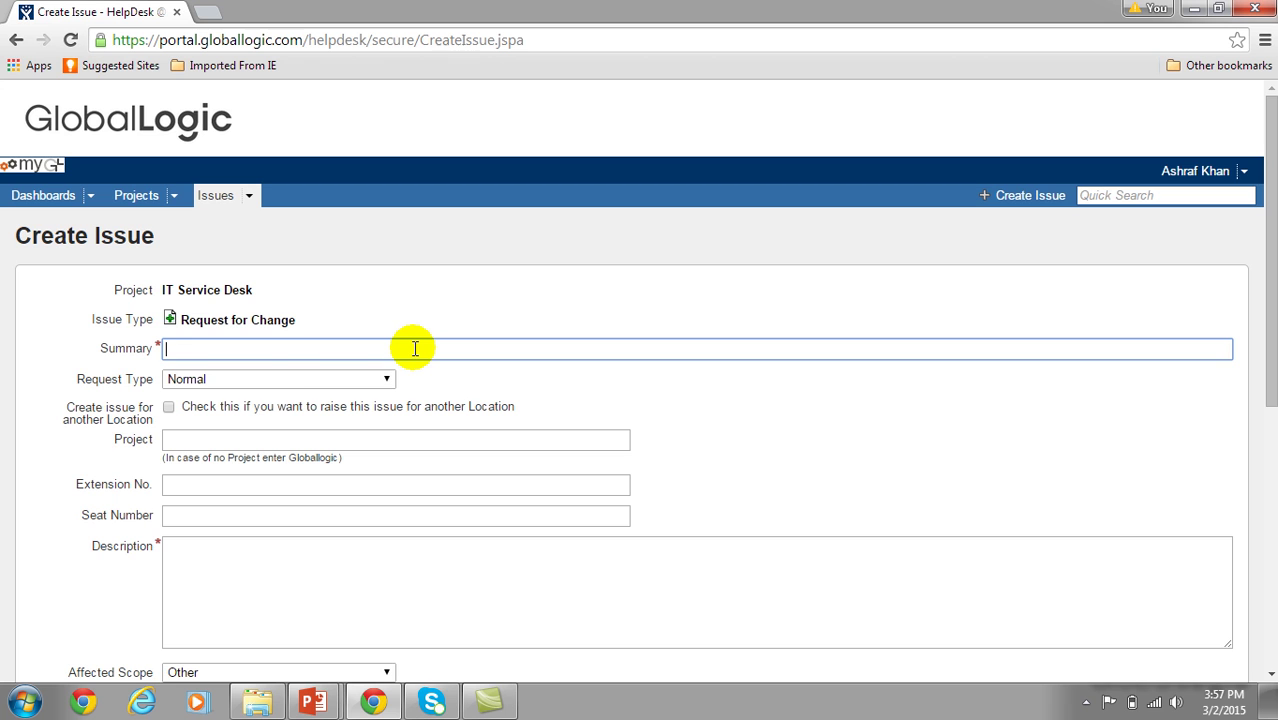
type("Chnage")
key("BackSpace")
key("BackSpace")
key("BackSpace")
key("BackSpace")
type("ane")
key("BackSpace")
key("BackSpace")
type("nge Required for")
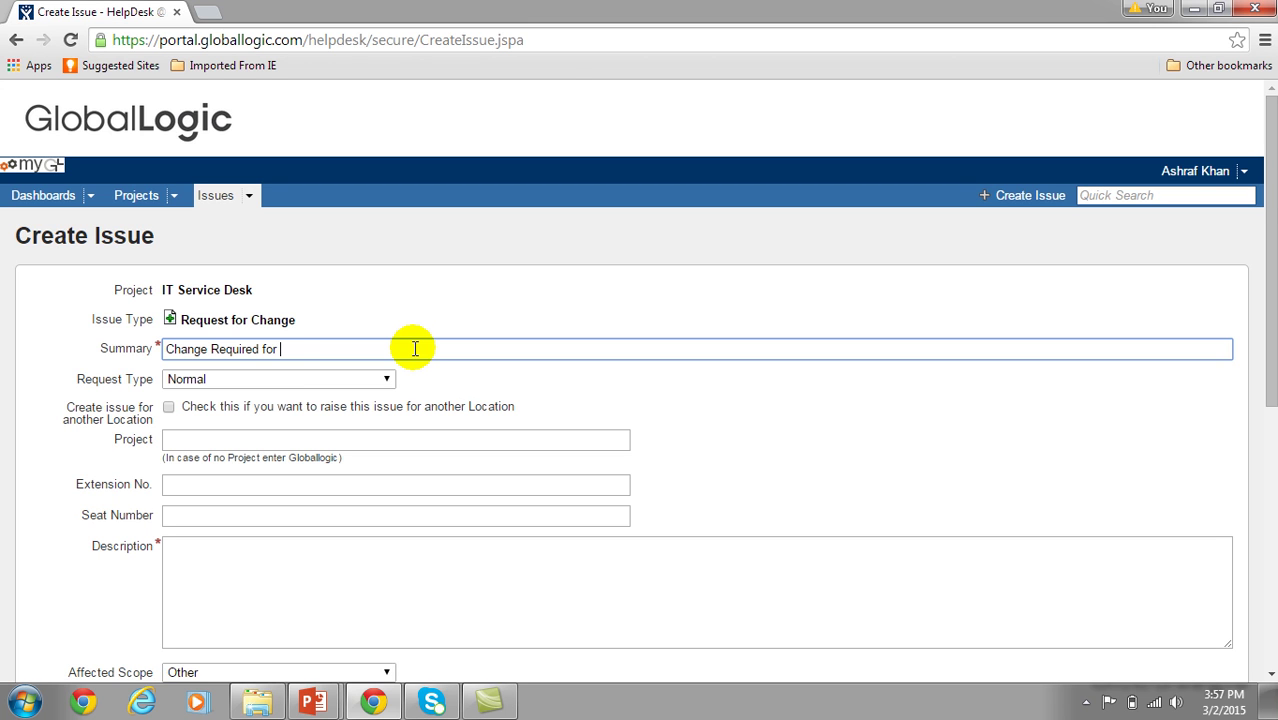
type(" Backup System of Project Server 1")
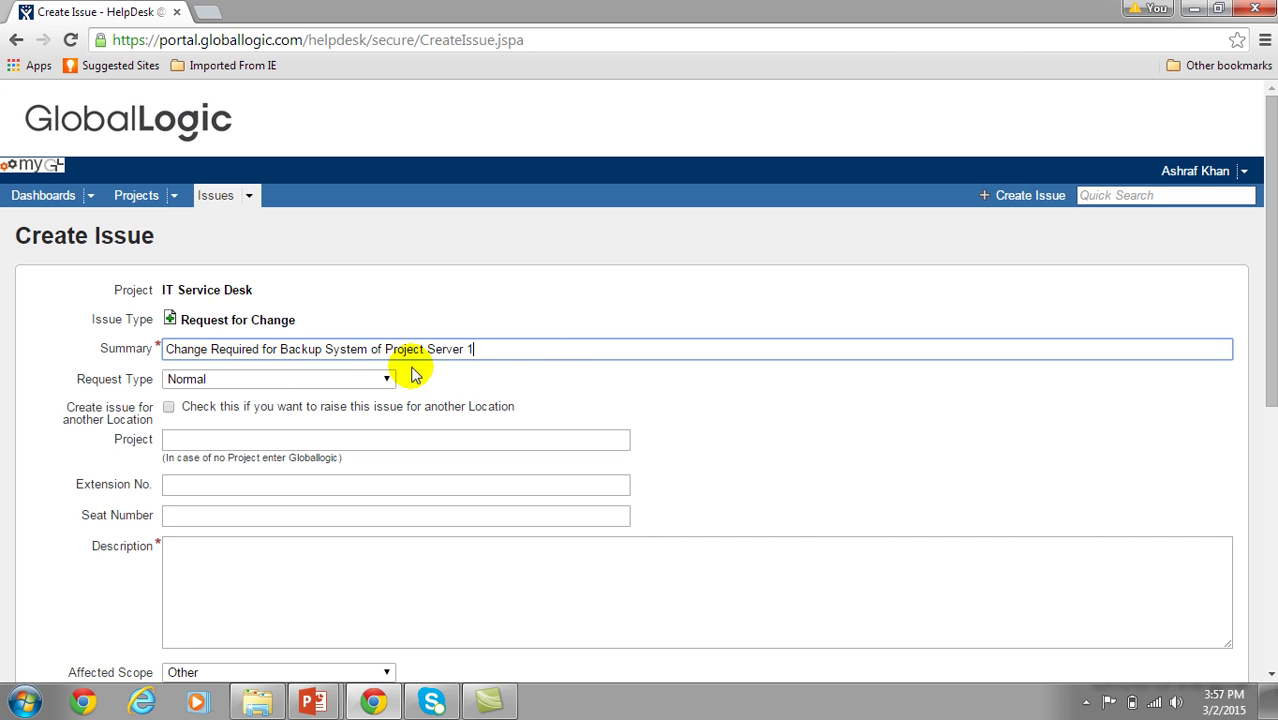
Step: Enter Xtone as the project and set the affected scope to Microsoft, leaving the extension number blank
left_click(375, 441)
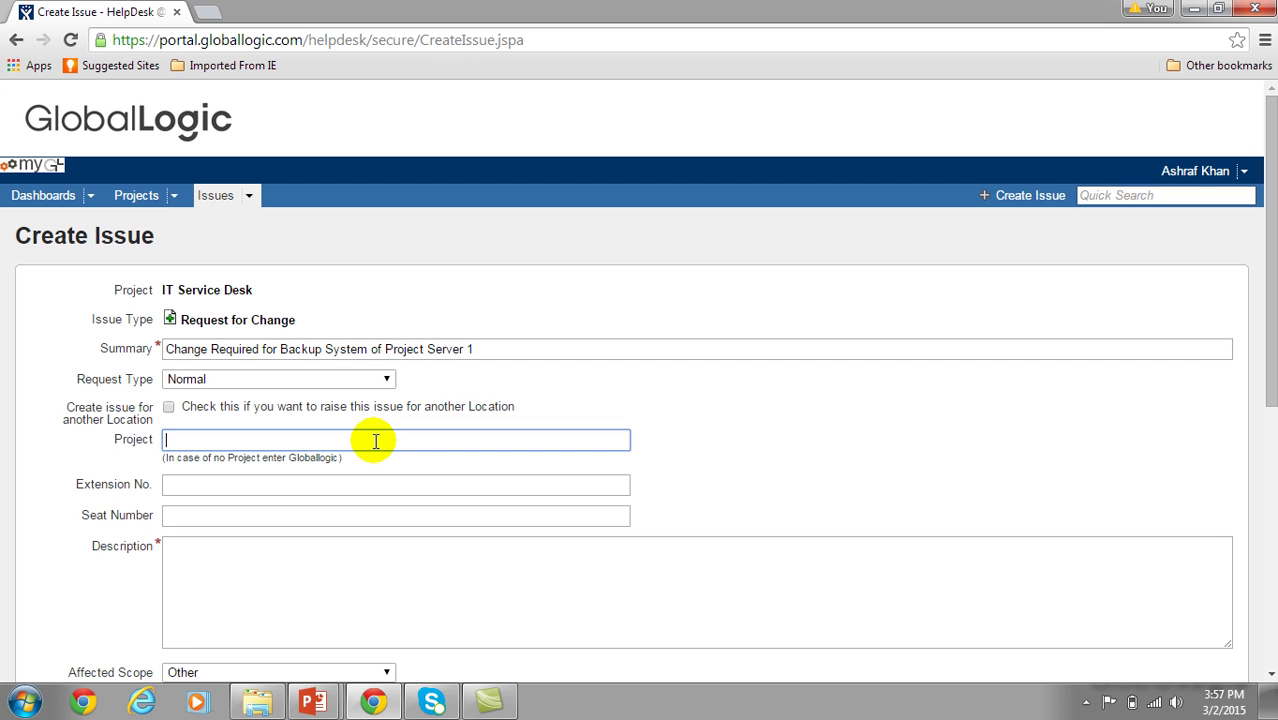
type("Xtone")
left_click(287, 487)
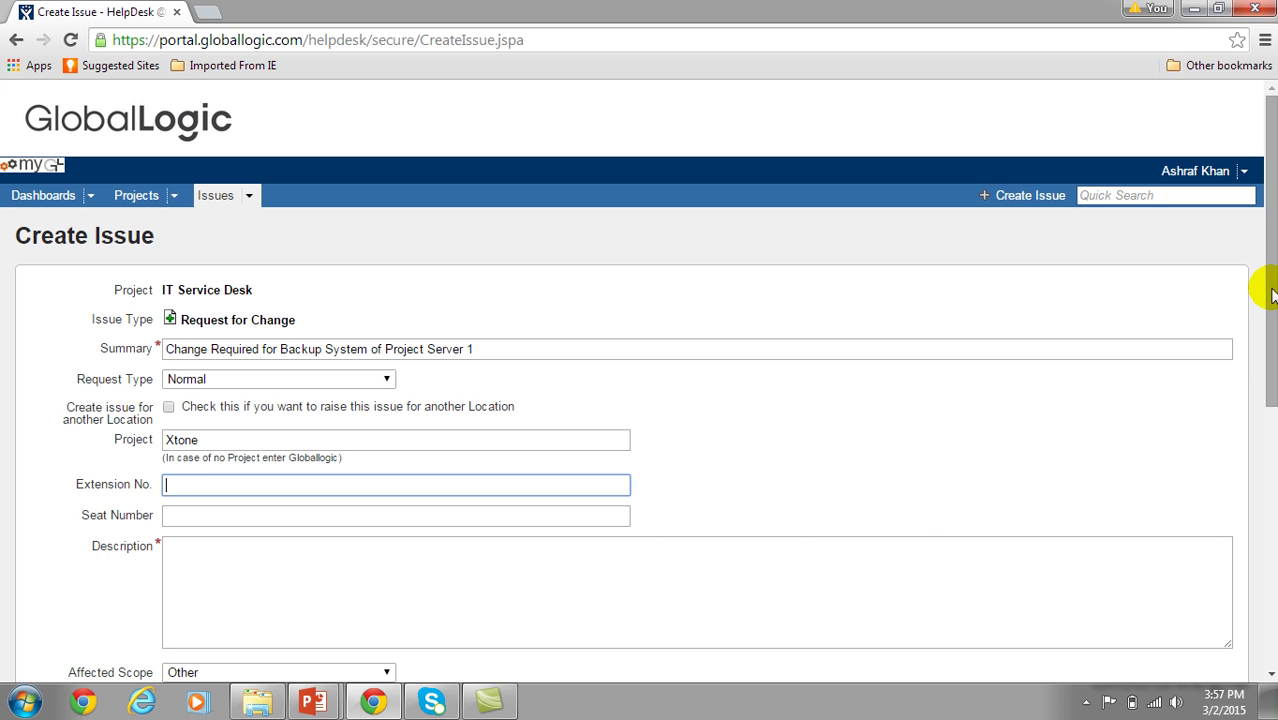
scroll(1270, 340, "down", 1)
left_click_drag(1270, 340, 1264, 354)
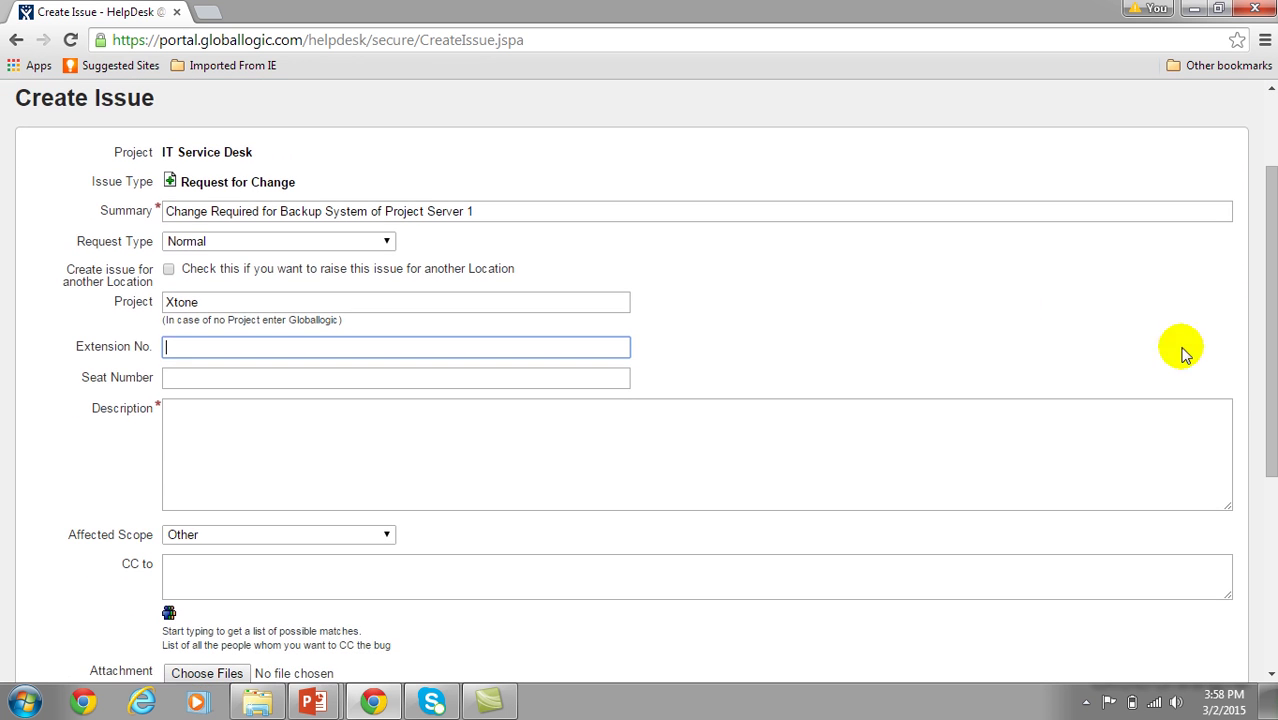
left_click(388, 535)
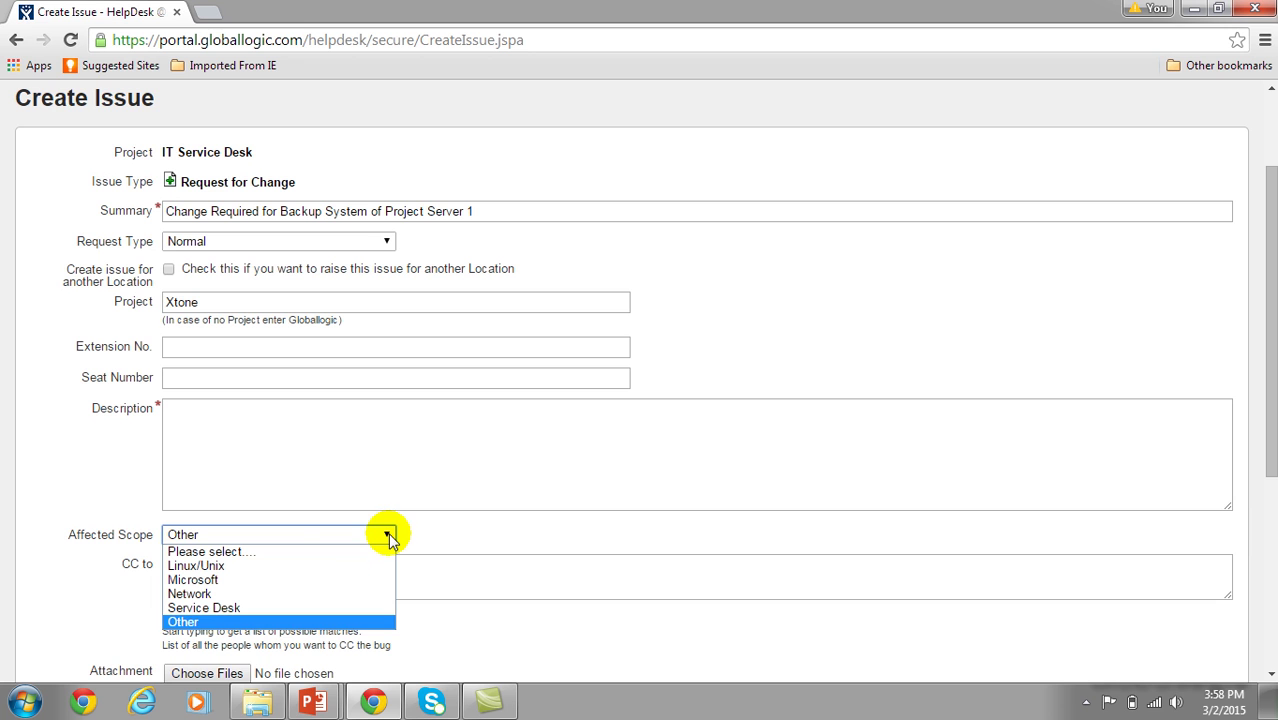
left_click(224, 581)
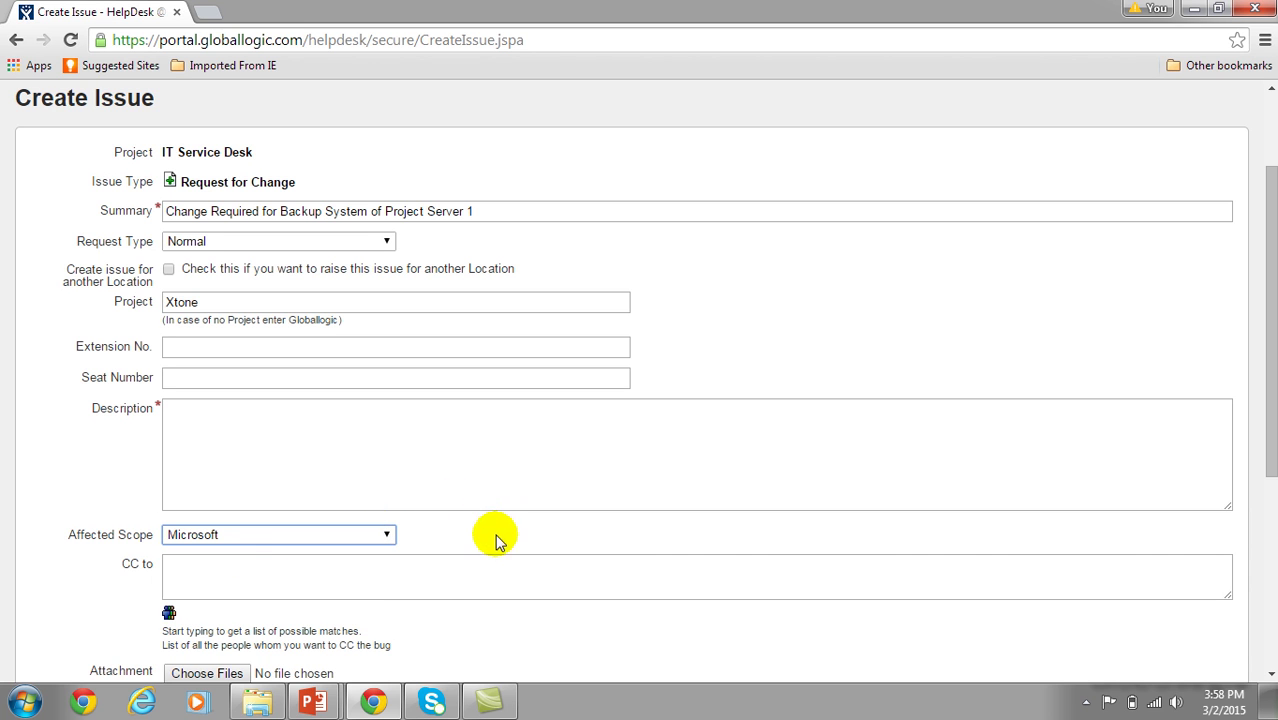
Step: Examine the description, CC, attachment, approval and infrastructure retirement fields of the change request form
left_click(470, 566)
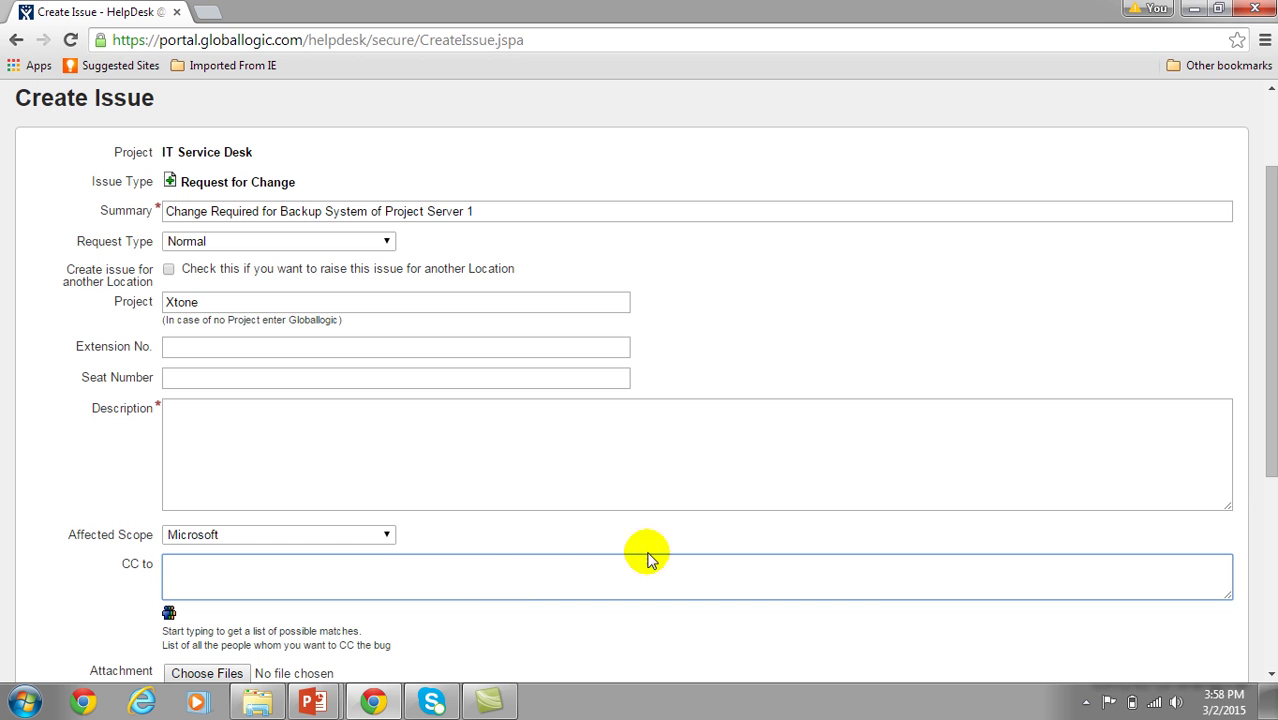
left_click(652, 464)
left_click_drag(1270, 309, 1272, 405)
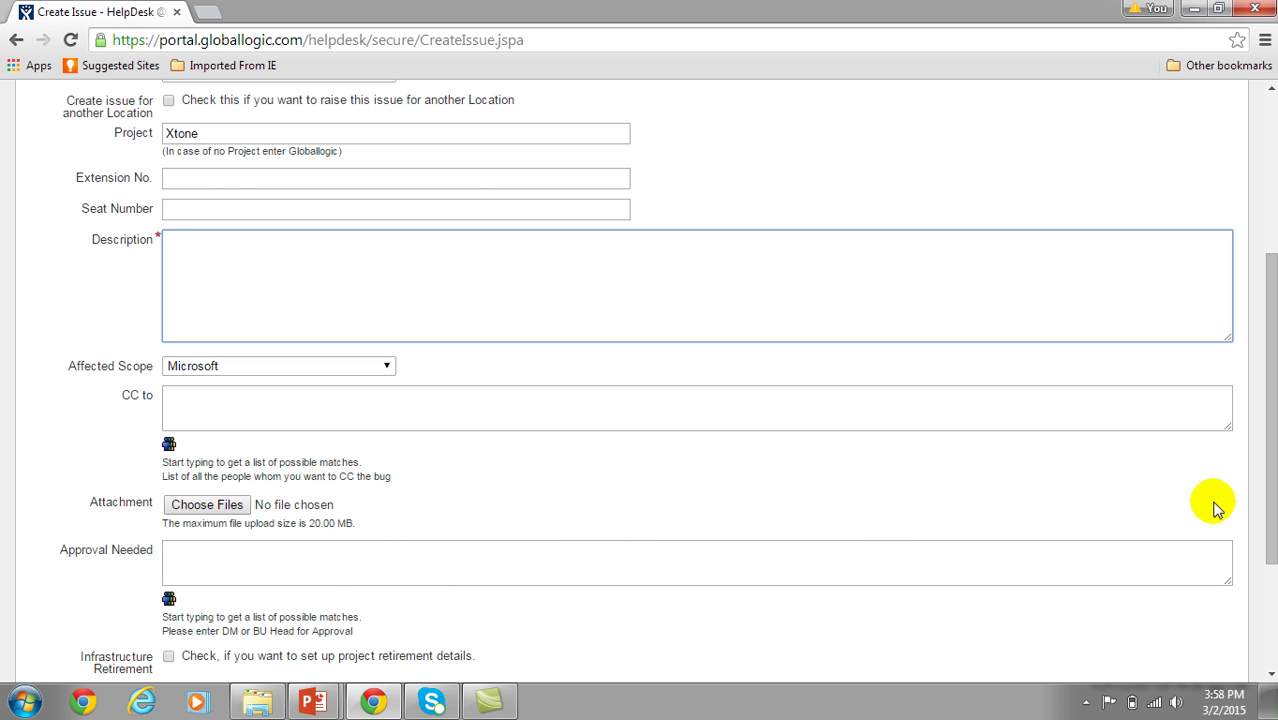
left_click_drag(1264, 509, 1264, 337)
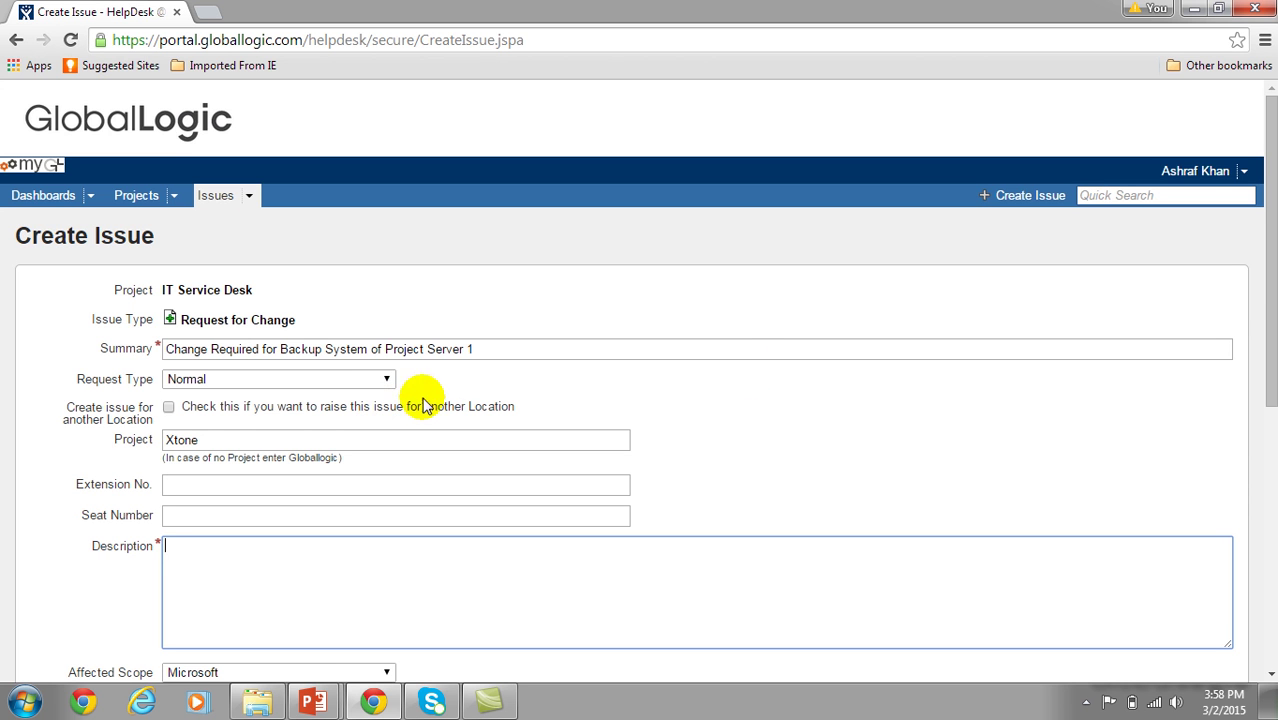
left_click_drag(1273, 280, 1270, 402)
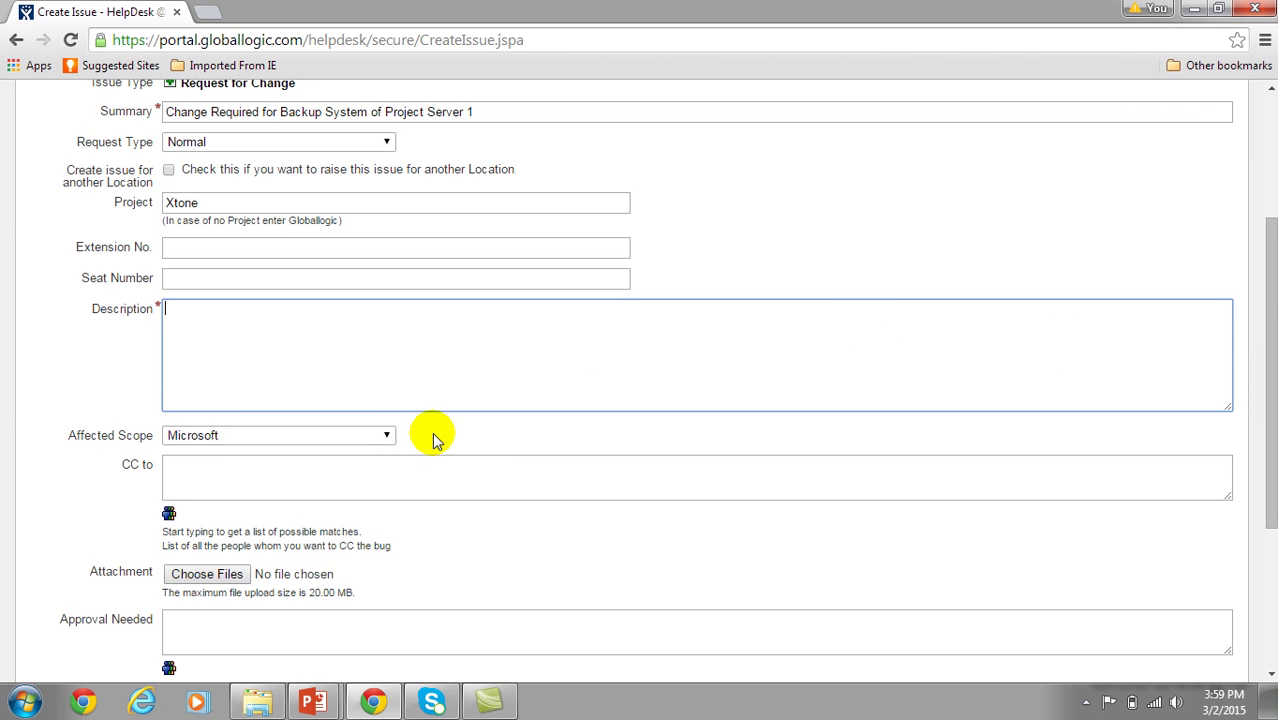
left_click_drag(1274, 418, 1273, 295)
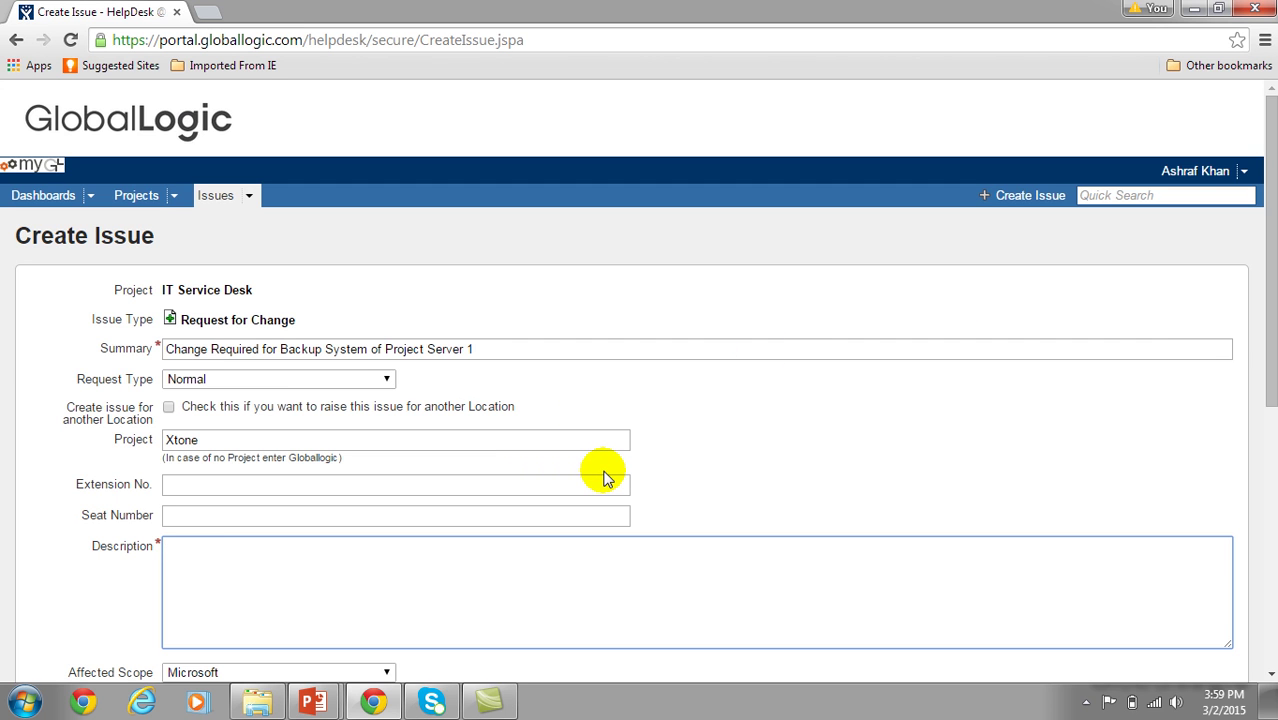
Step: Set the request type to Emergency and place the cursor in the empty description field
left_click(387, 380)
left_click(365, 424)
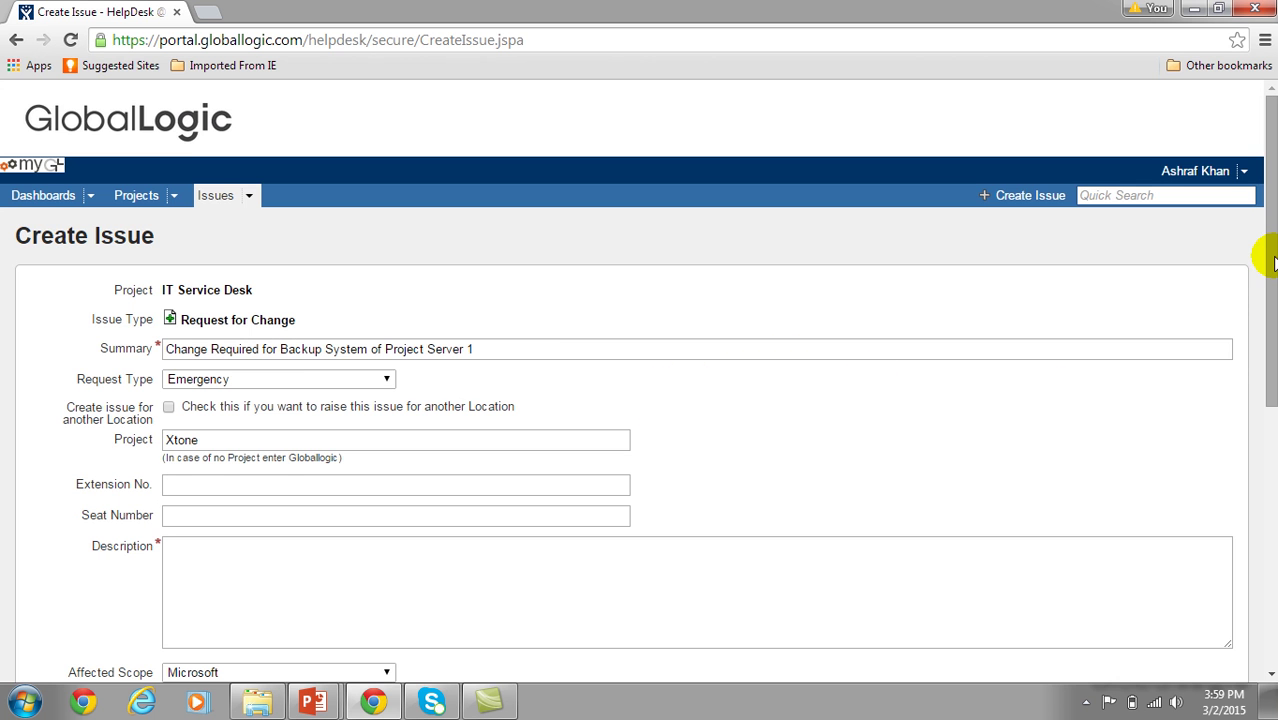
left_click_drag(1270, 263, 1261, 342)
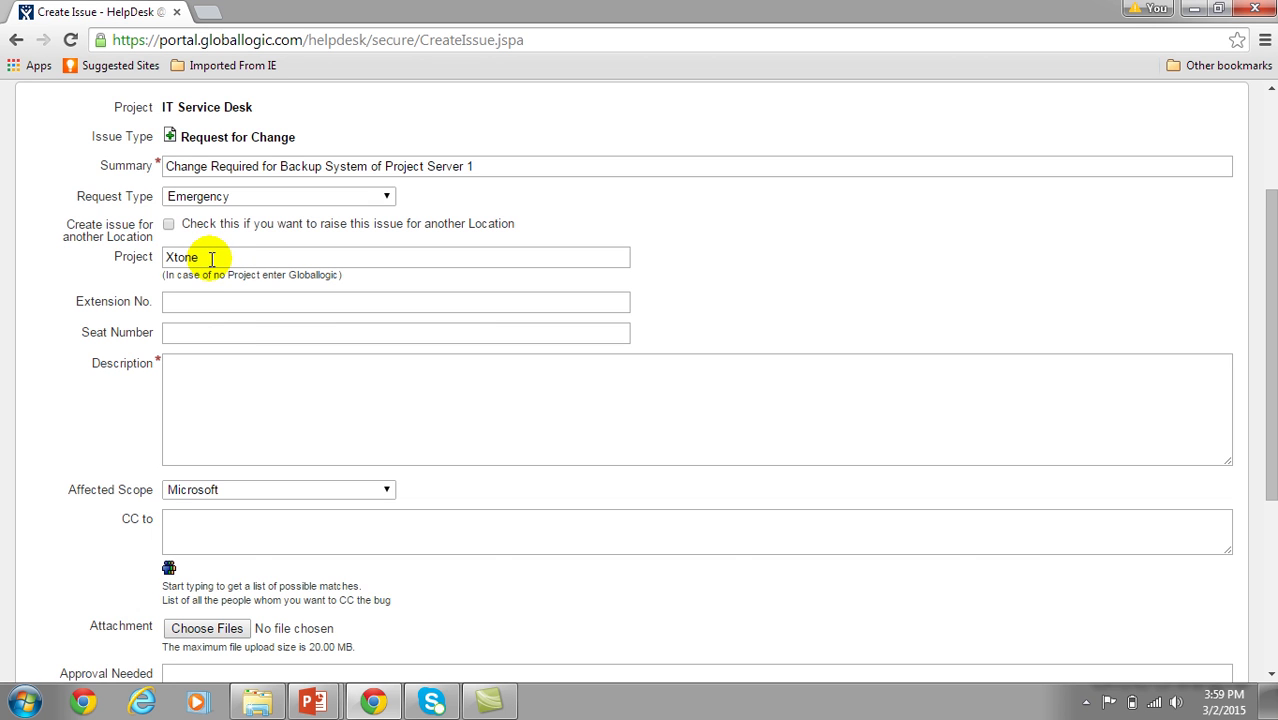
left_click(219, 376)
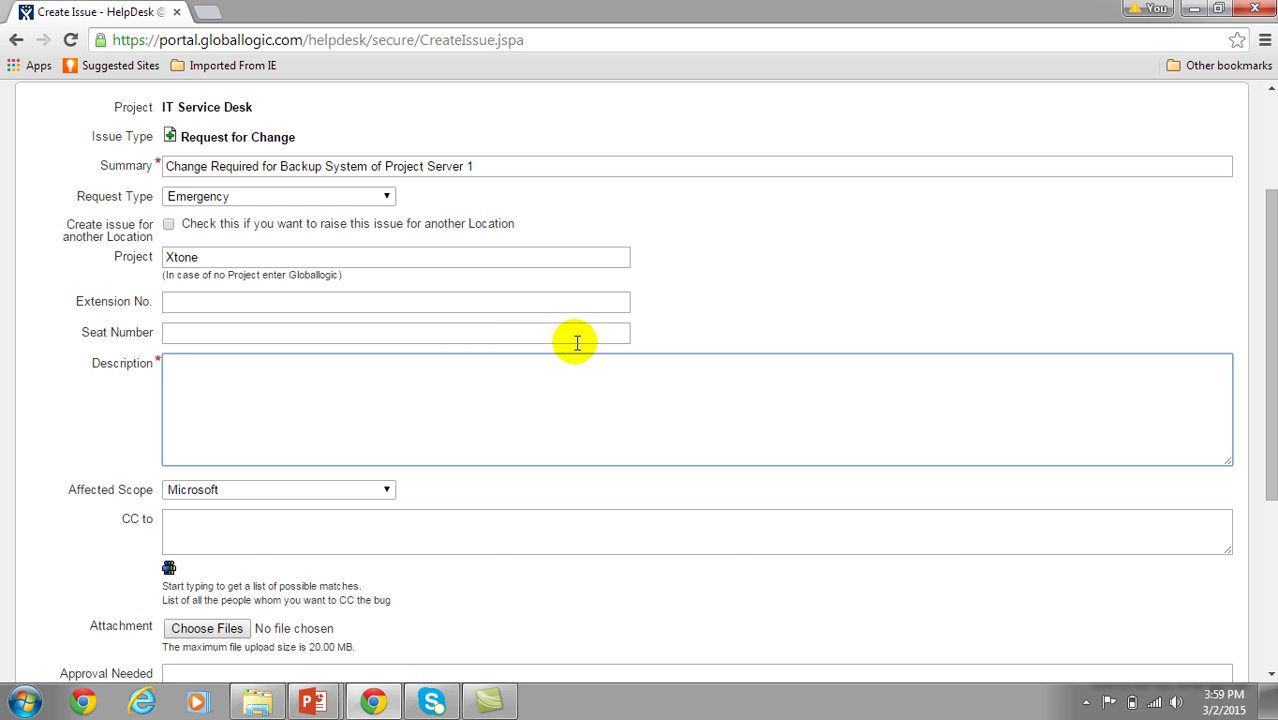
Step: Switch to the running PowerPoint slide show and advance to the slide listing mandatory information for an emergency change
left_click(302, 702)
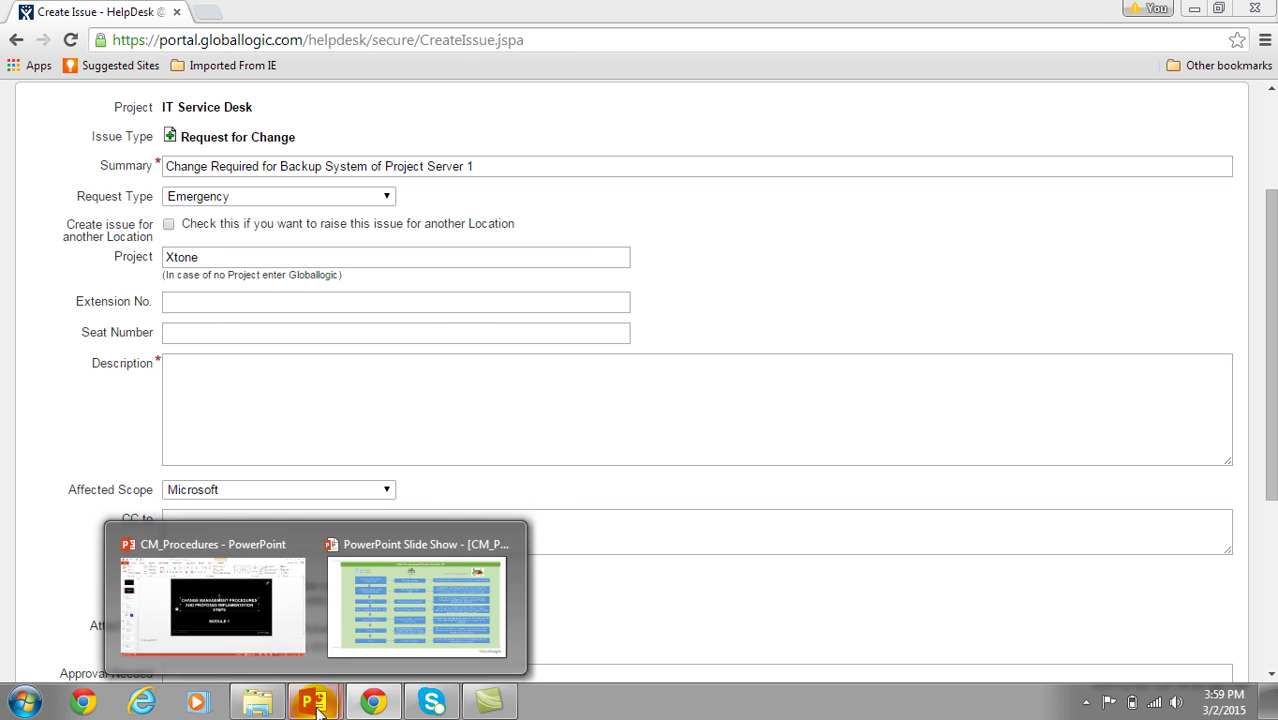
left_click(337, 607)
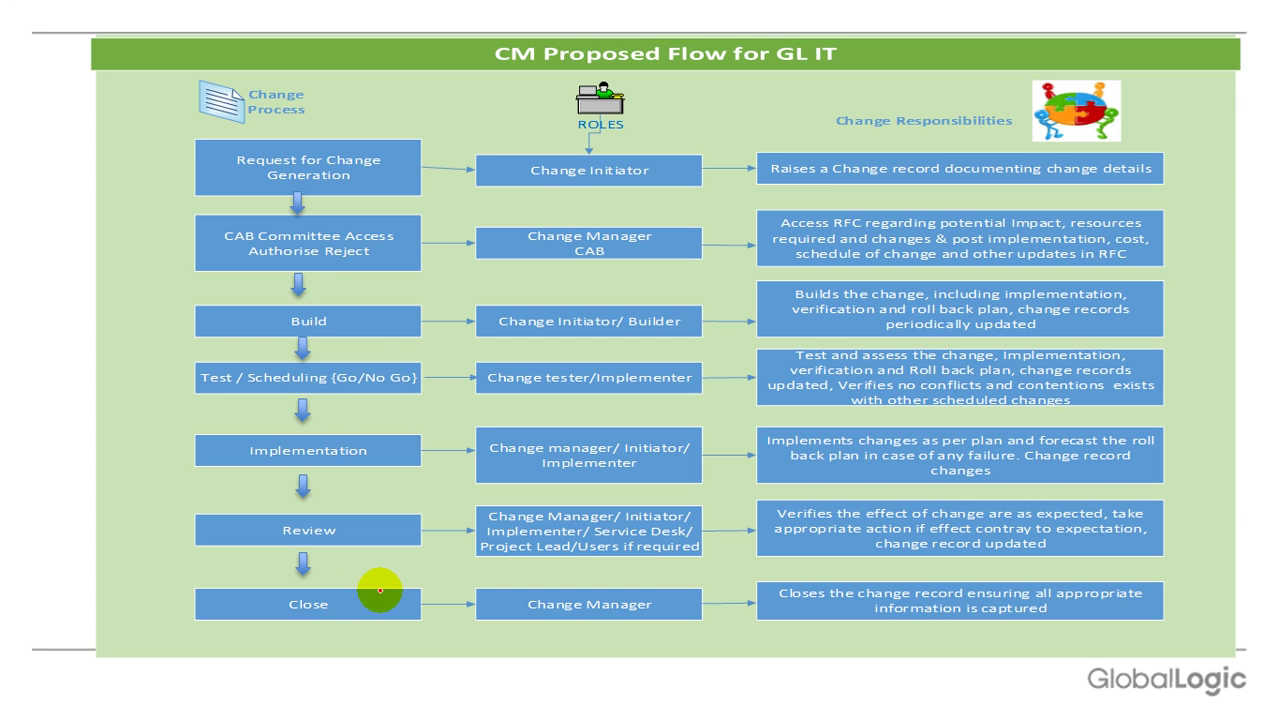
left_click(380, 590)
left_click(380, 590)
left_click(380, 590)
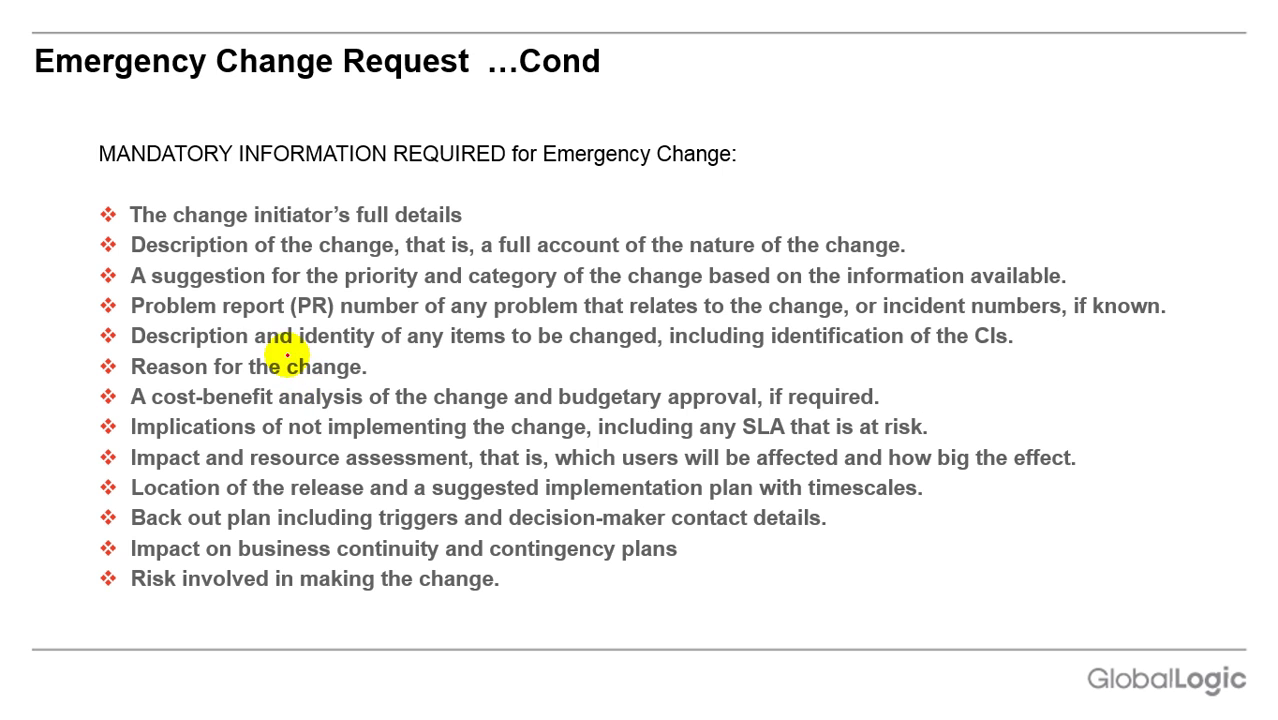
Step: Mark every mandatory information item for an emergency change with a red pen stroke at the end of its line
left_click_drag(470, 214, 537, 183)
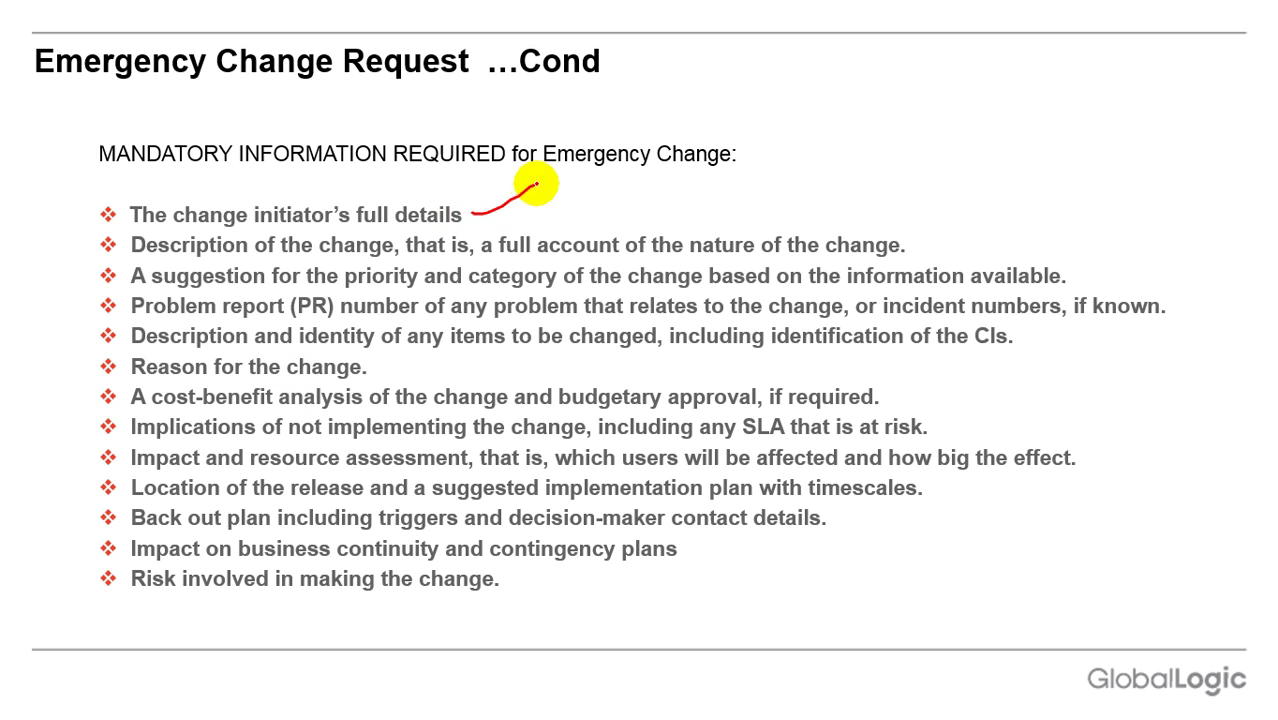
left_click_drag(913, 253, 994, 218)
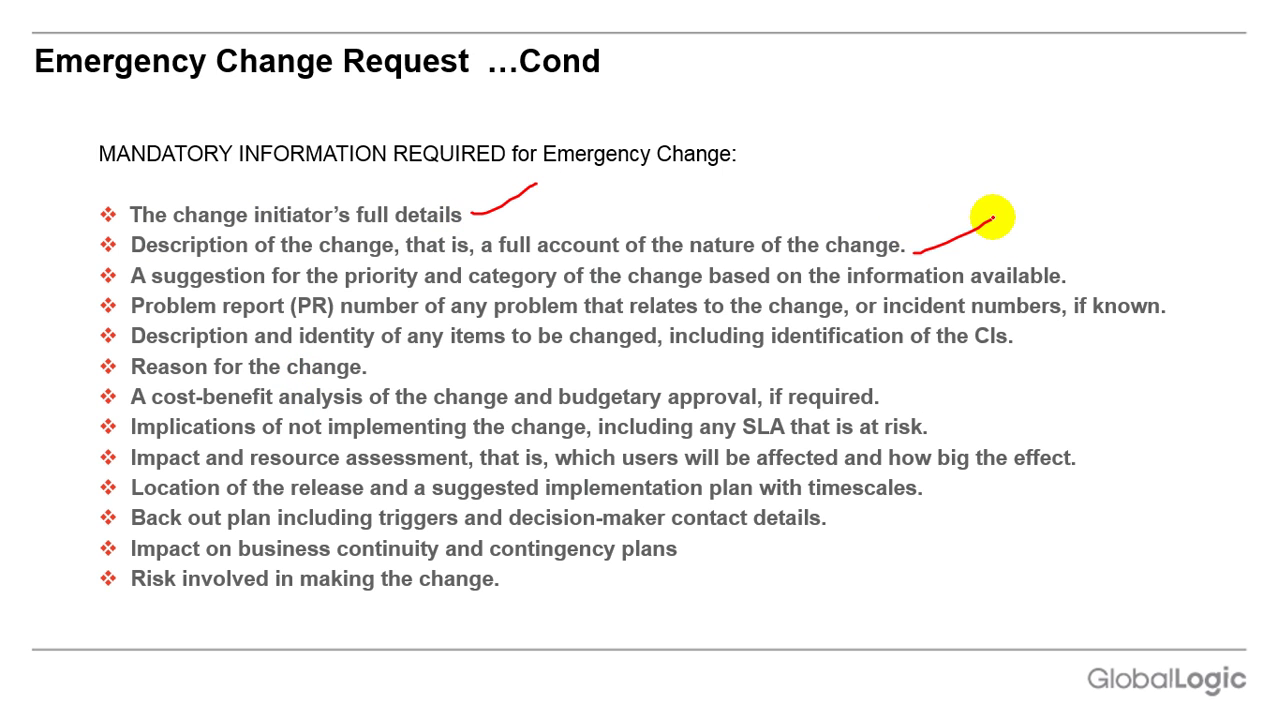
left_click_drag(1077, 275, 1156, 246)
left_click_drag(1182, 310, 1214, 274)
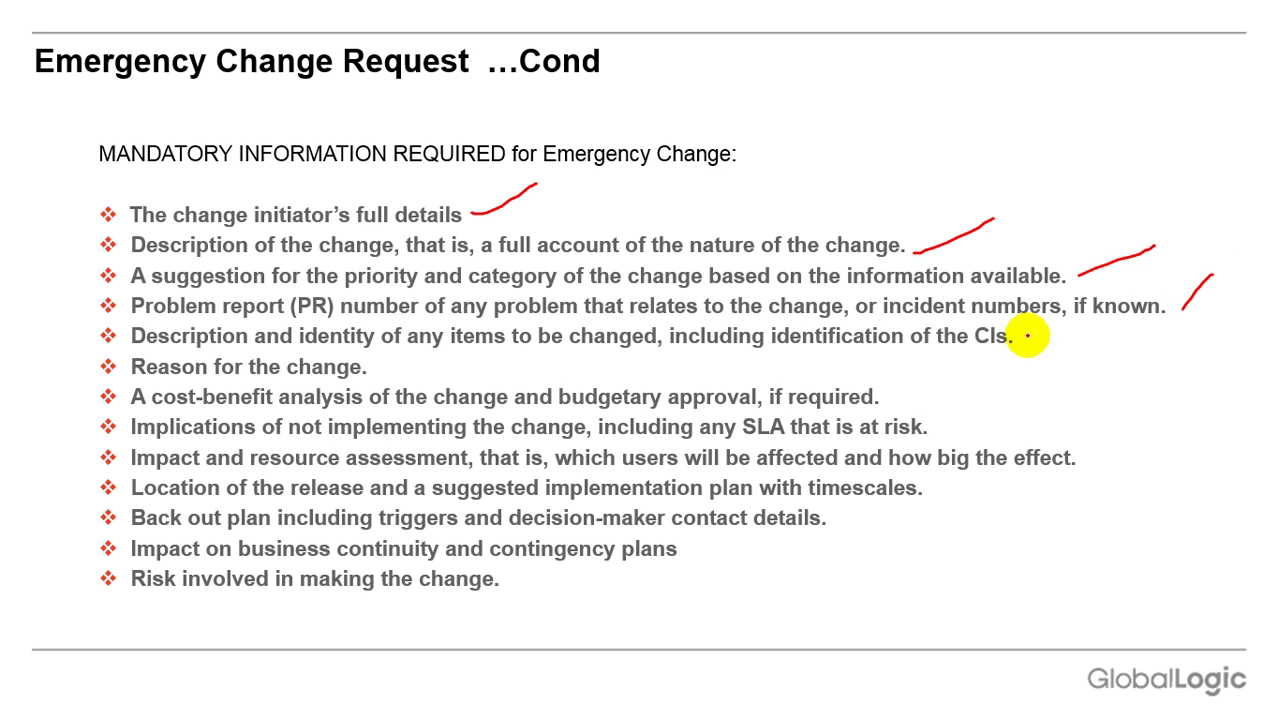
left_click_drag(1014, 341, 1062, 322)
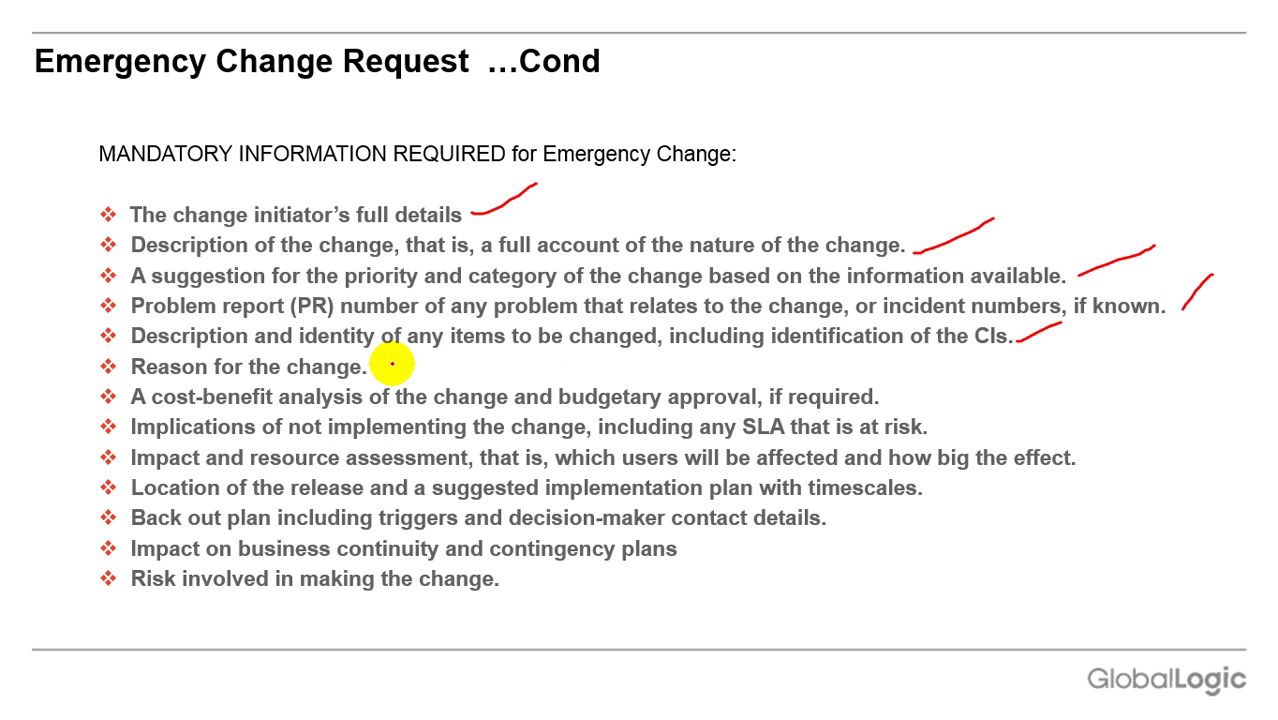
left_click_drag(380, 371, 428, 366)
left_click_drag(895, 392, 968, 373)
left_click_drag(940, 425, 1020, 394)
left_click_drag(1095, 462, 1162, 390)
left_click_drag(935, 492, 970, 480)
left_click_drag(832, 525, 900, 503)
left_click_drag(696, 551, 737, 548)
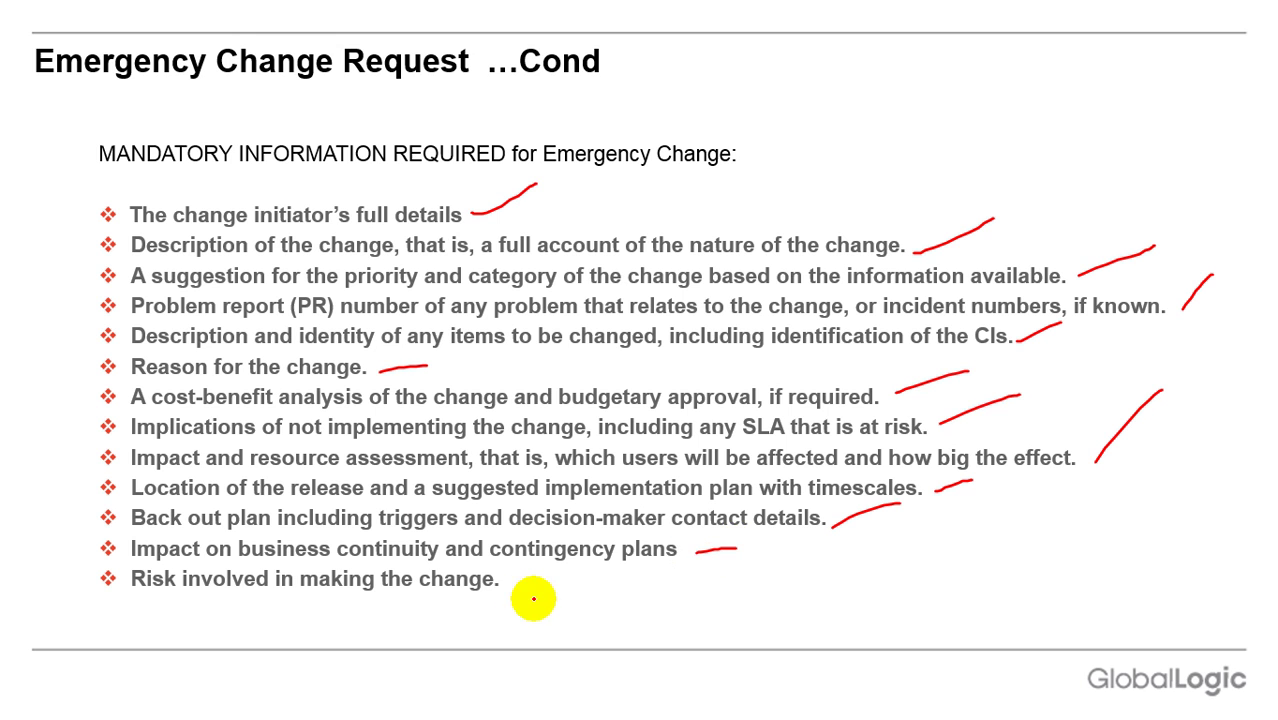
left_click_drag(509, 587, 573, 572)
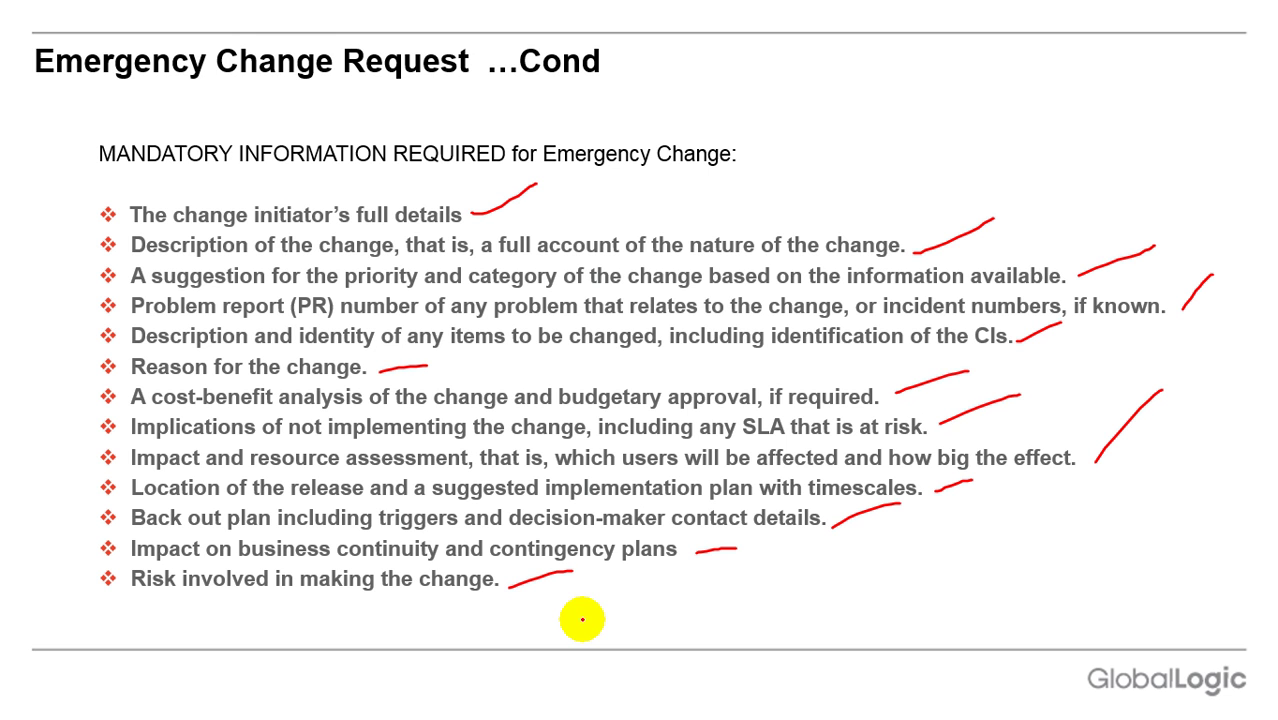
Step: Switch back to the JIRA change request form in Chrome and set the request type to Maintenance
key("alt+Tab")
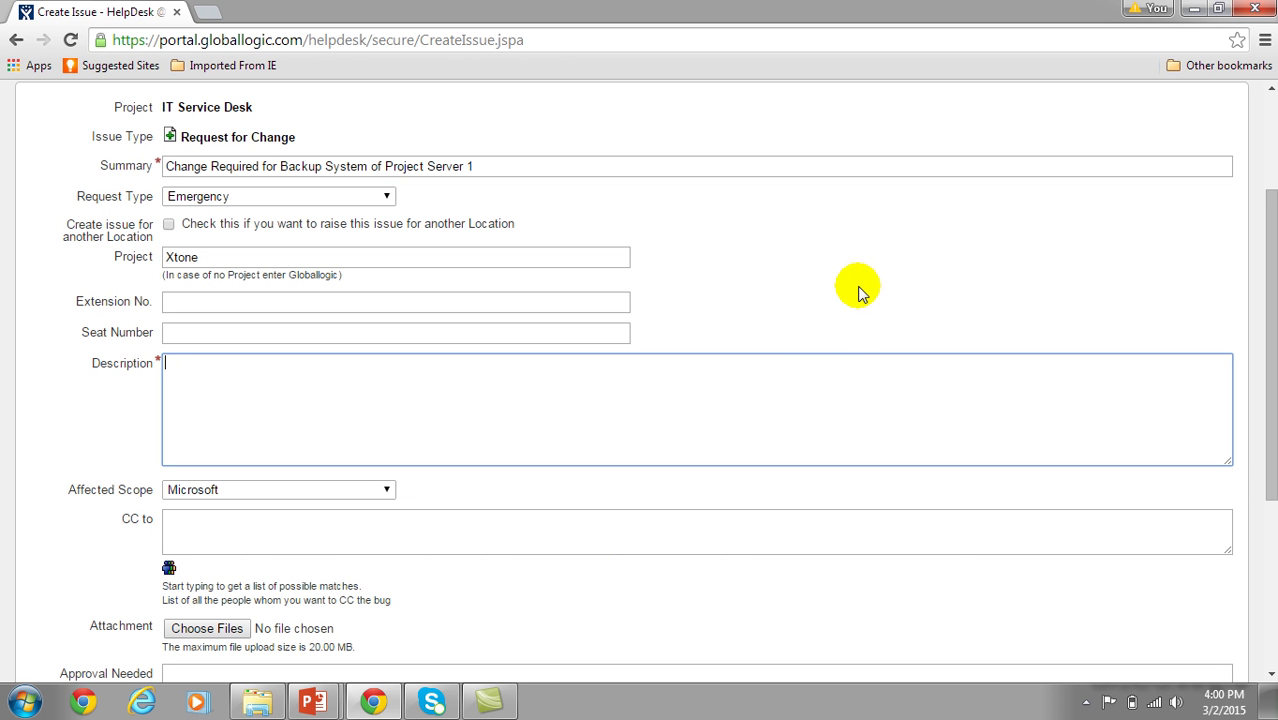
scroll(1264, 320, "up", 1)
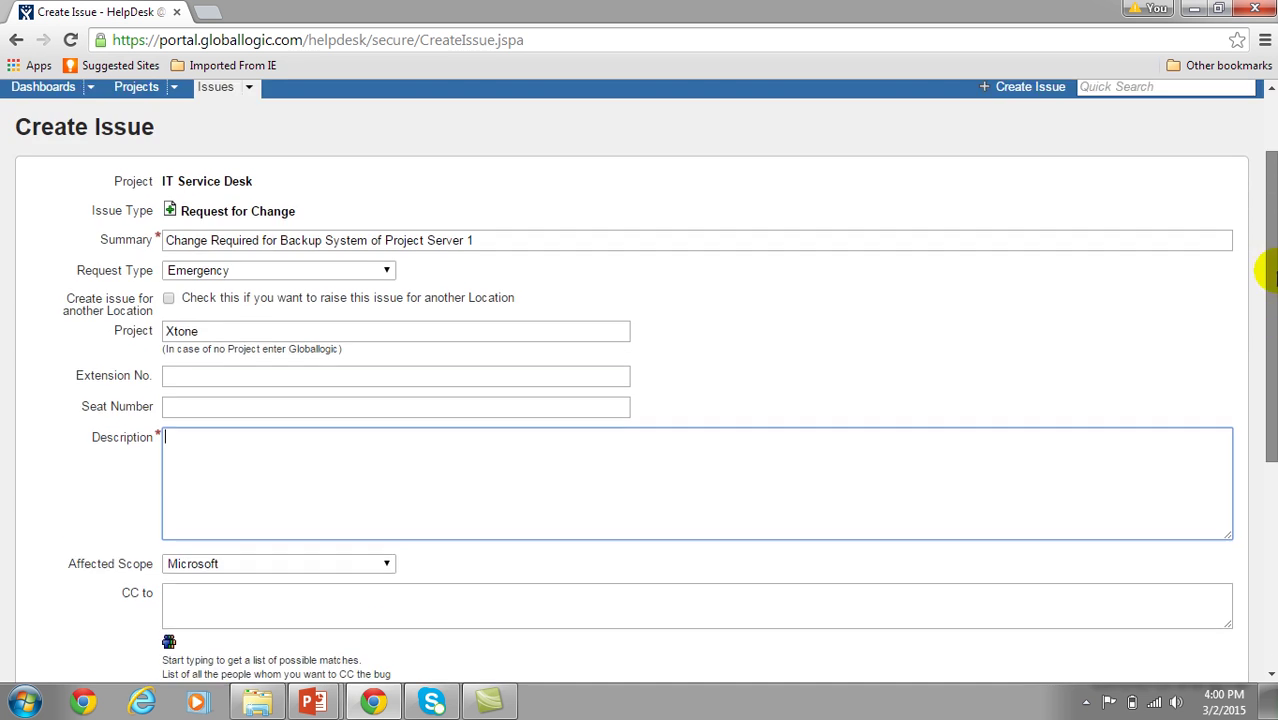
scroll(1272, 316, "up", 1)
scroll(1264, 314, "down", 1)
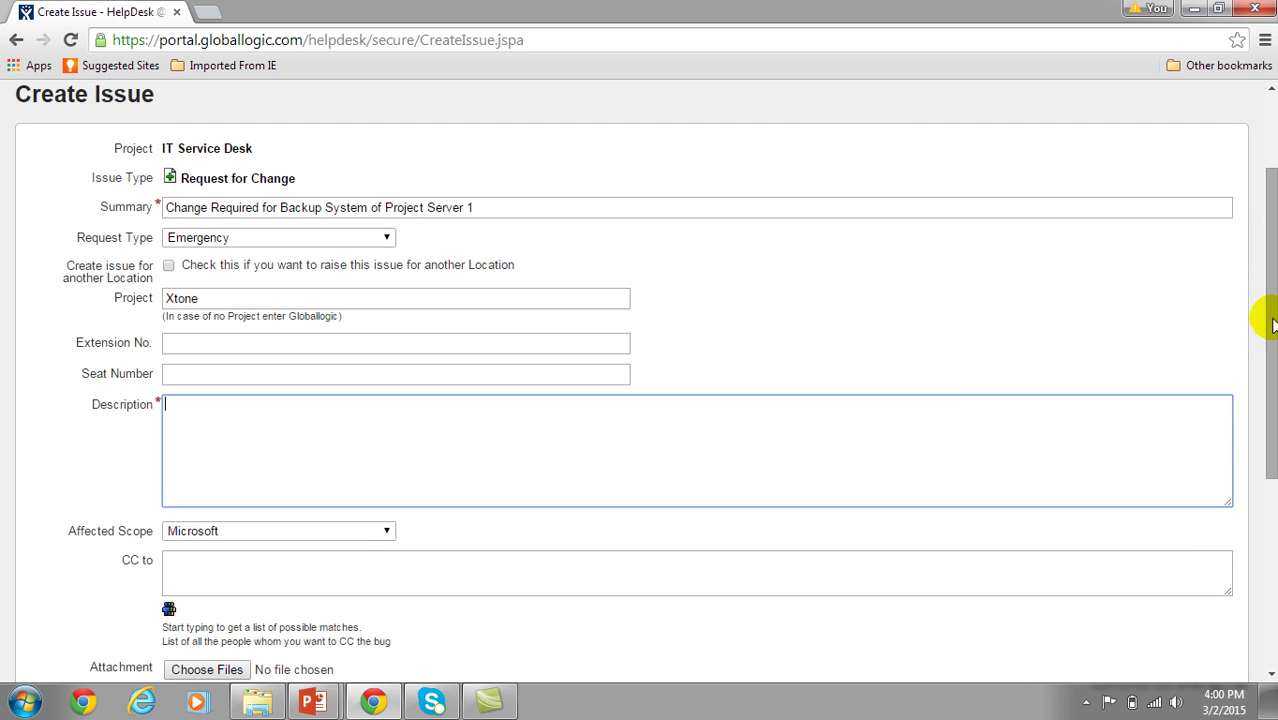
left_click(386, 240)
left_click(327, 298)
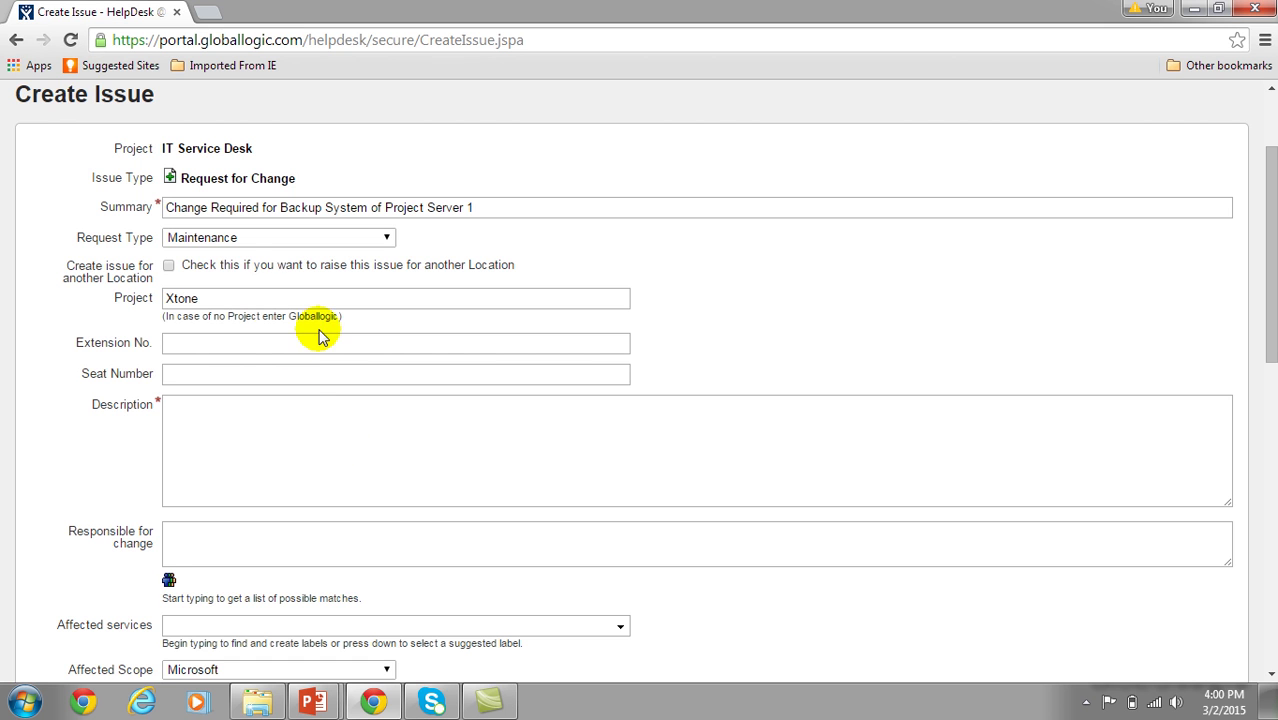
Step: Replace the project entry with the suggested value IT Globallogic
left_click(151, 301)
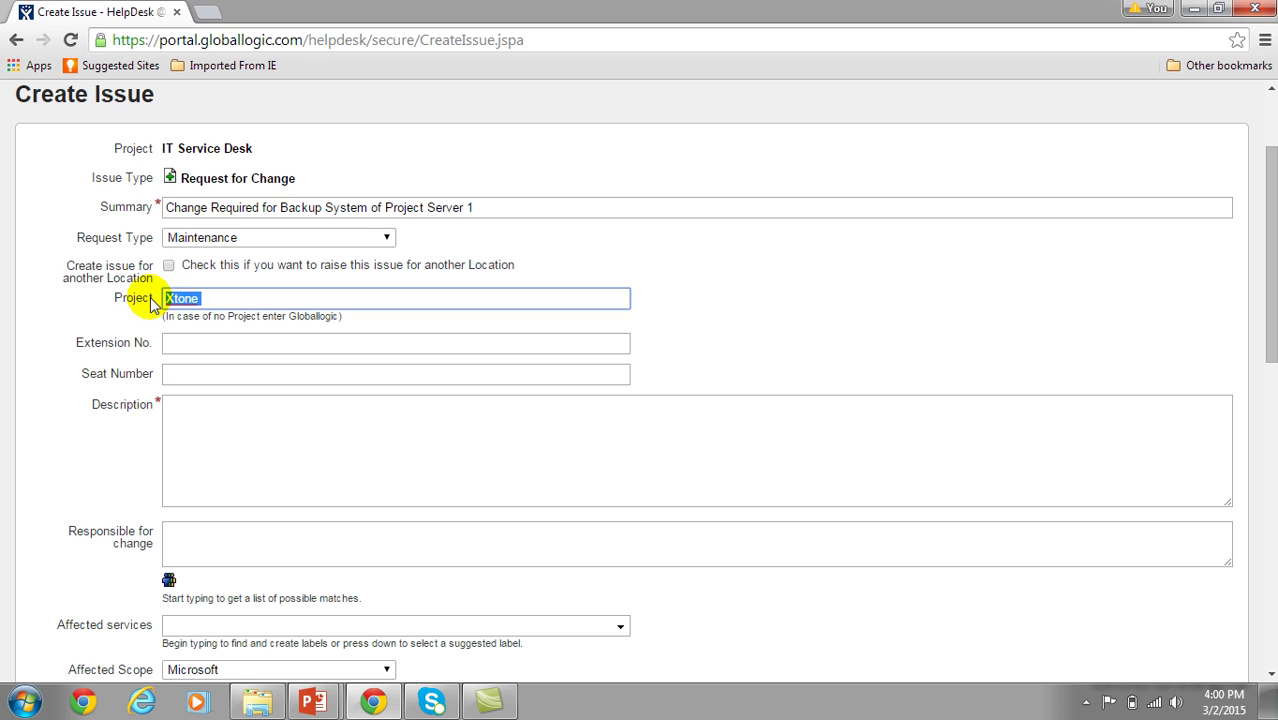
type("IT")
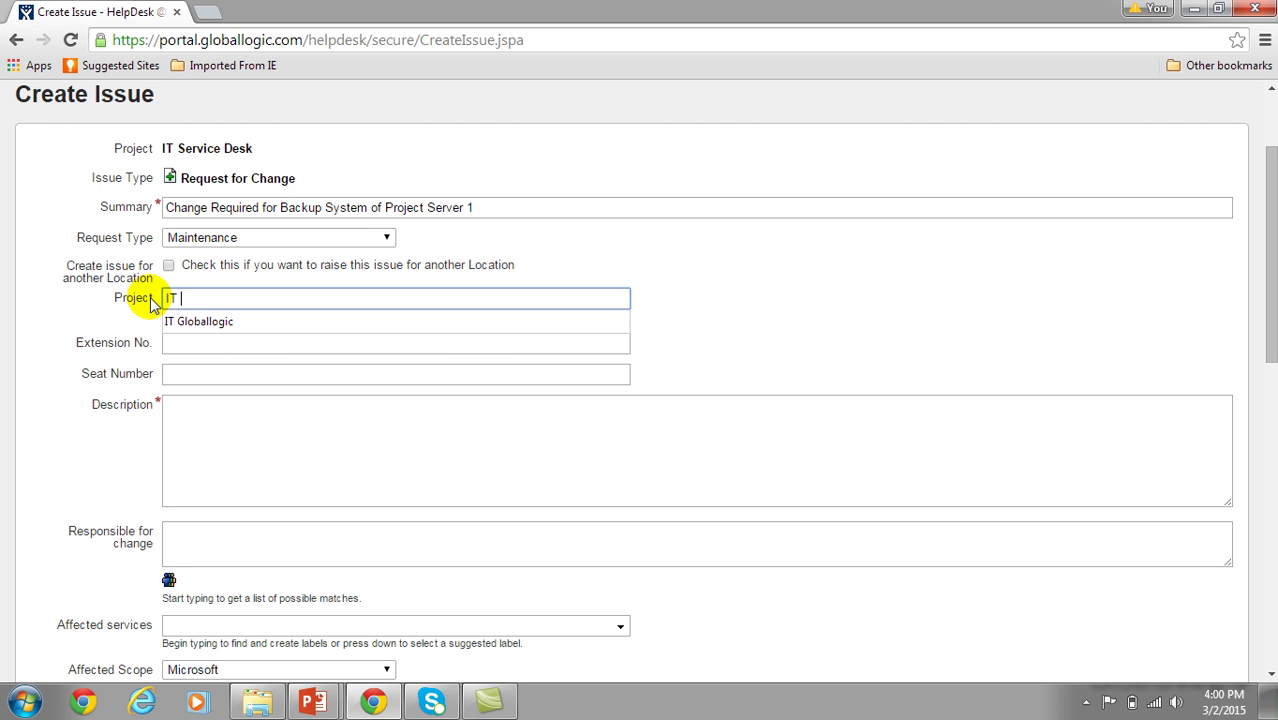
left_click(175, 321)
Step: Leave the seat number blank and enter "Firmware Upgrade for Cisco L3 Switch" as the description's first line
left_click(194, 374)
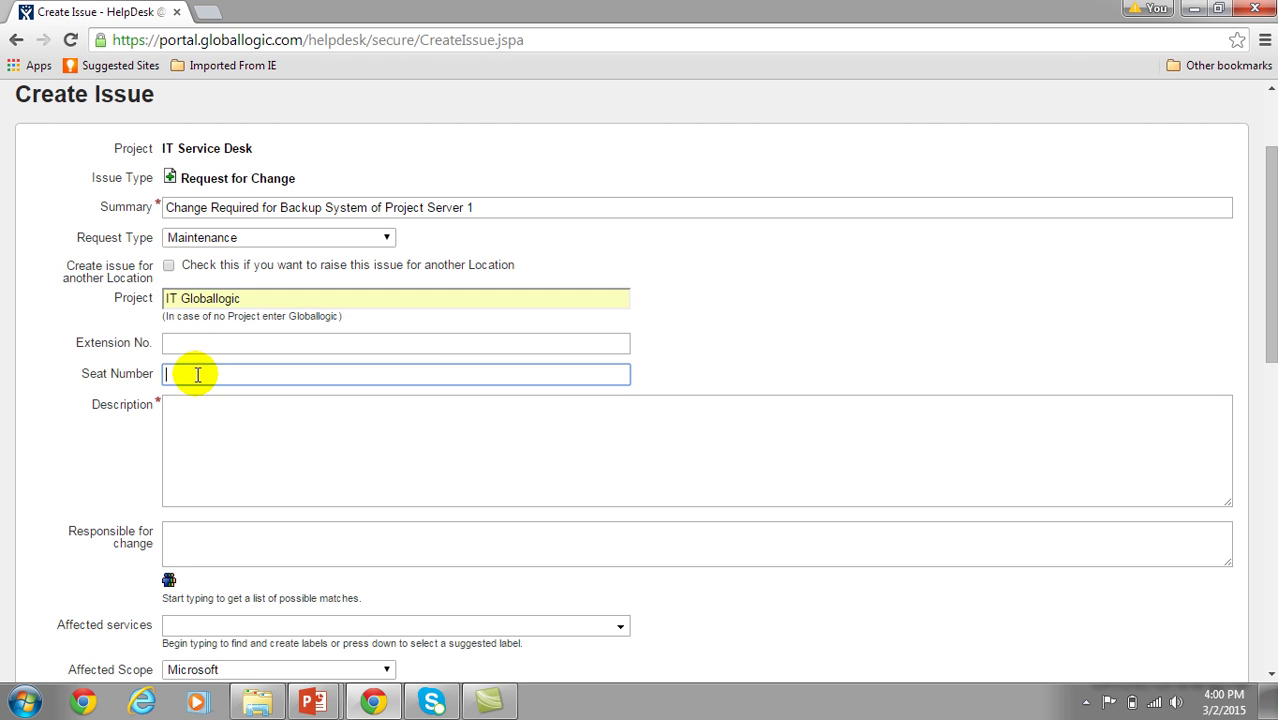
left_click(198, 424)
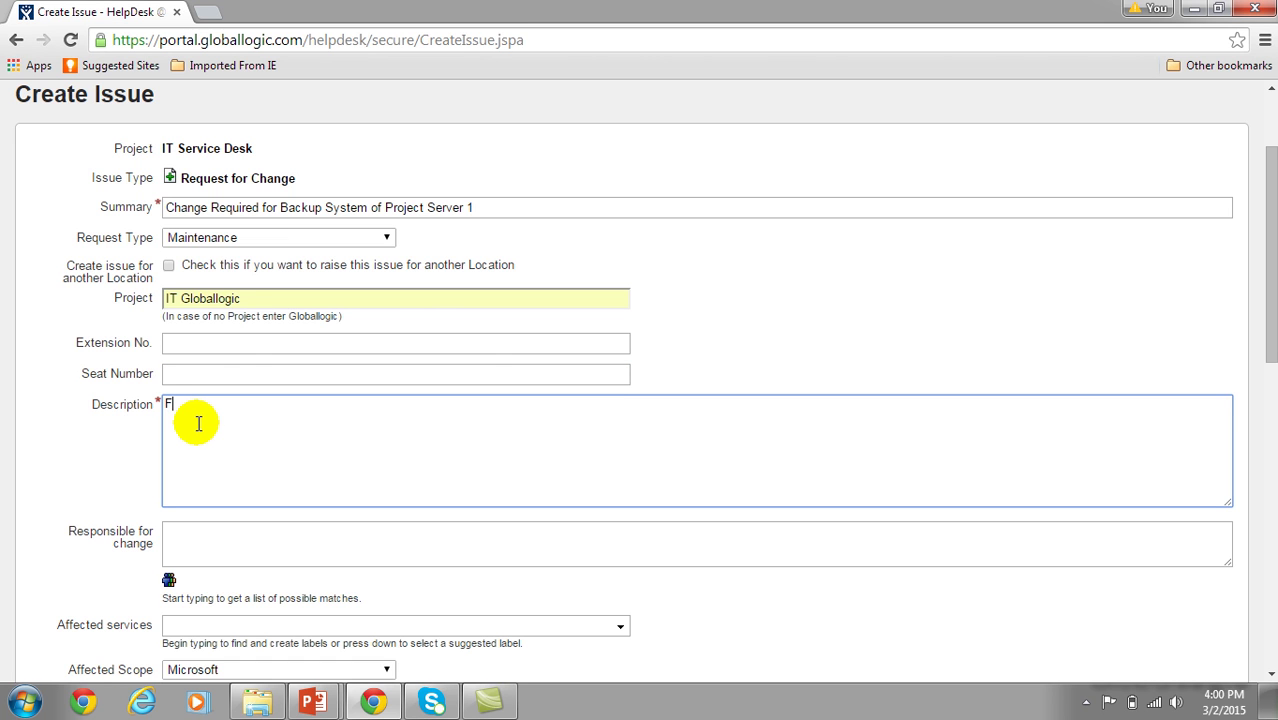
type("Firmware Upgrade for Cisco L3 Switch")
Step: Add "Existing Firmware" as the second line of the description, correcting typing mistakes
left_click(241, 443)
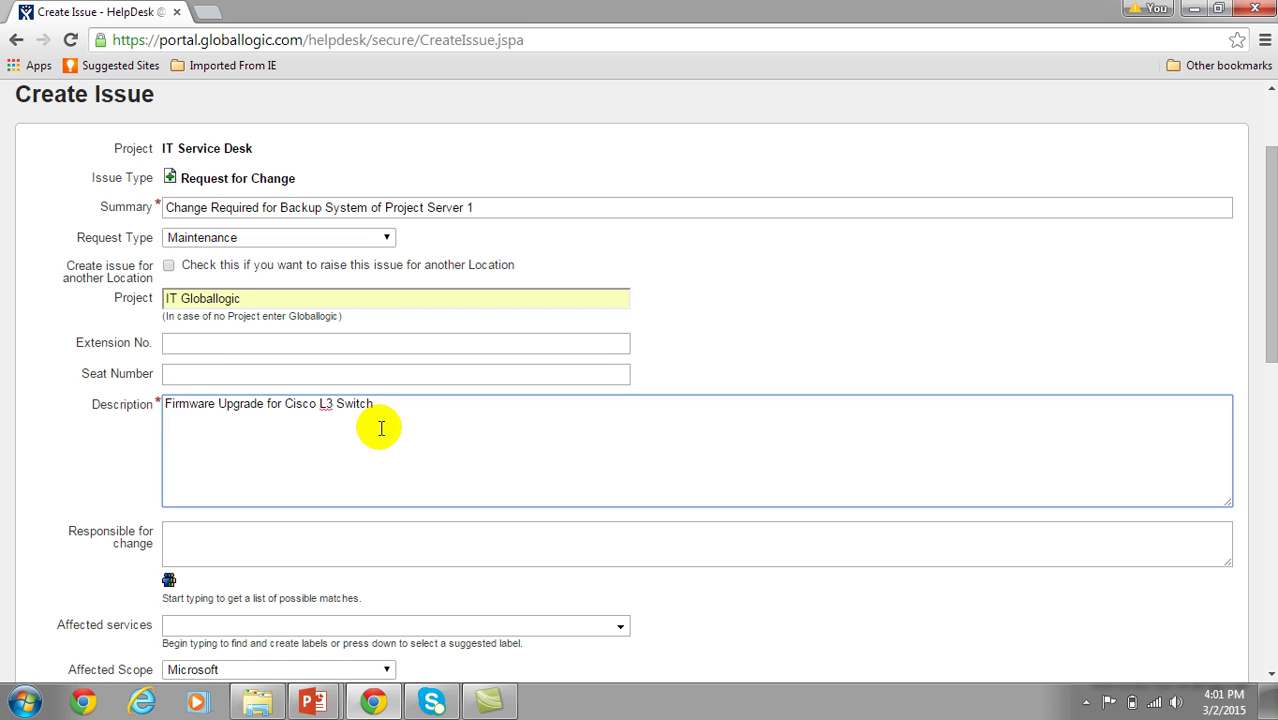
type("Existiung")
key("BackSpace")
key("BackSpace")
key("BackSpace")
type("ng Firware")
key("BackSpace")
key("BackSpace")
key("BackSpace")
key("BackSpace")
type("ware")
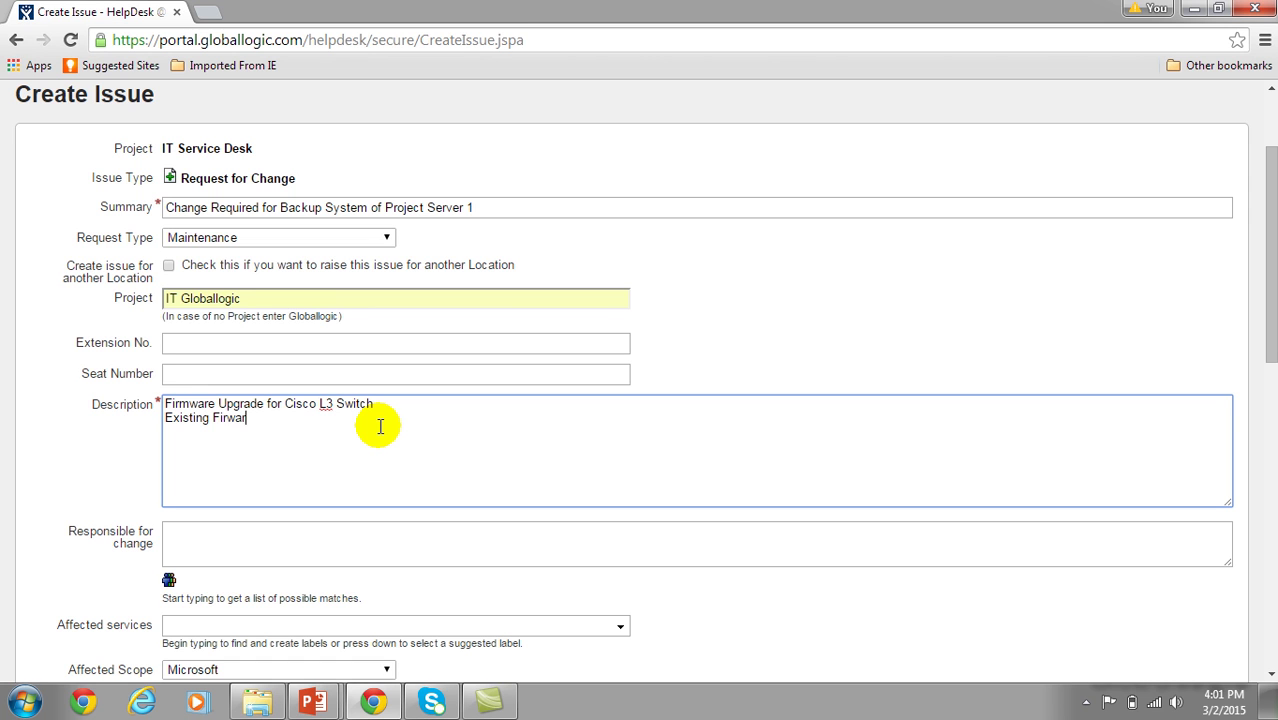
key("BackSpace")
key("BackSpace")
key("BackSpace")
key("BackSpace")
type("mware")
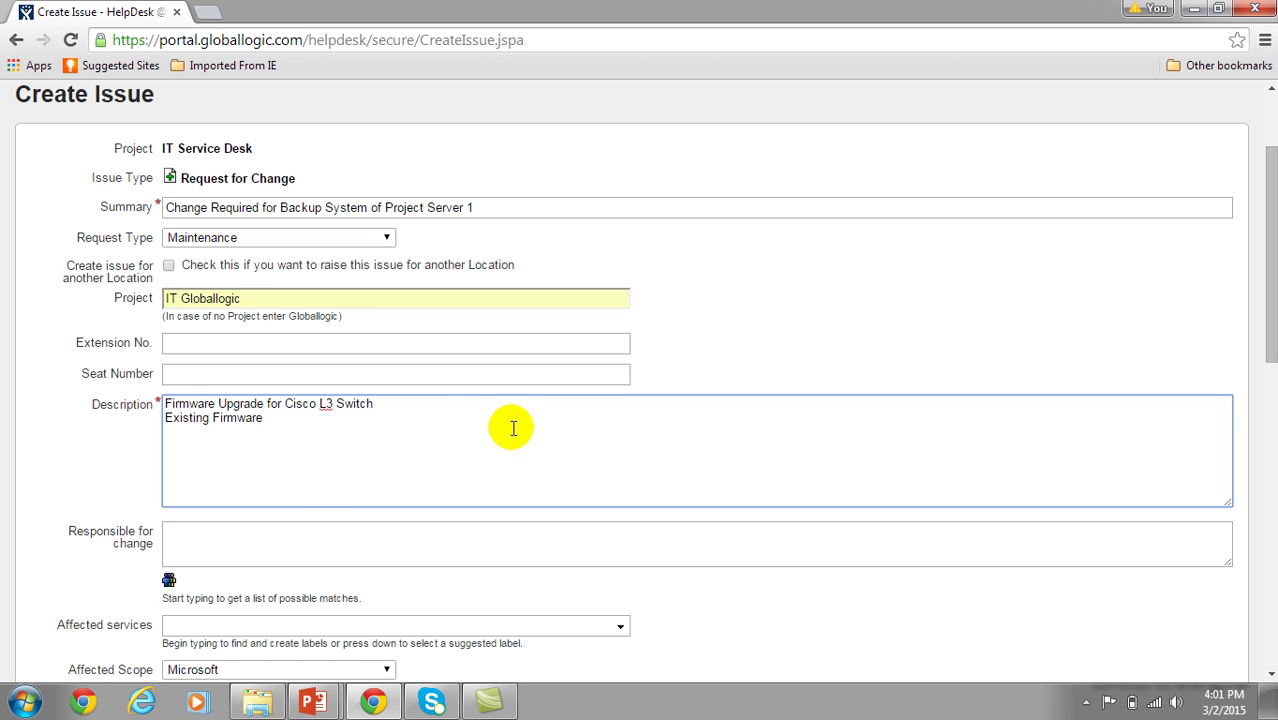
Step: Leave the responsible person and affected services blank and set the affected scope to Network
left_click_drag(1264, 257, 1272, 330)
left_click(1081, 335)
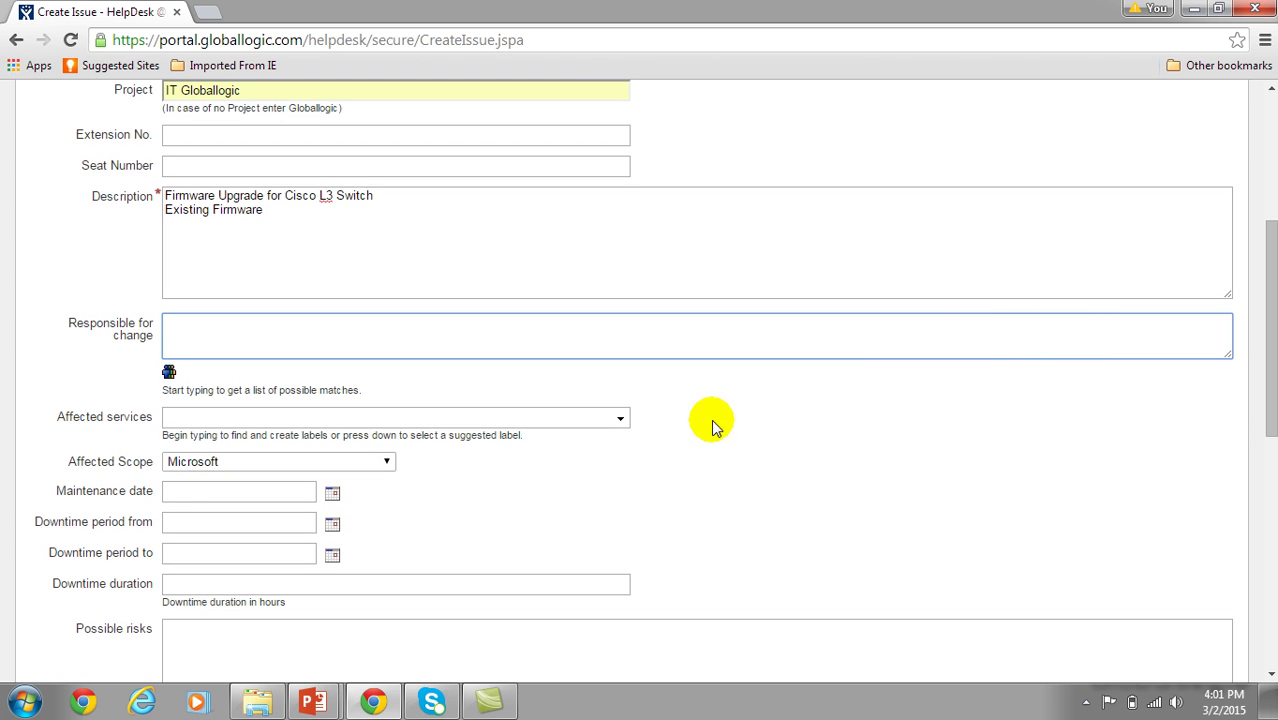
left_click(620, 420)
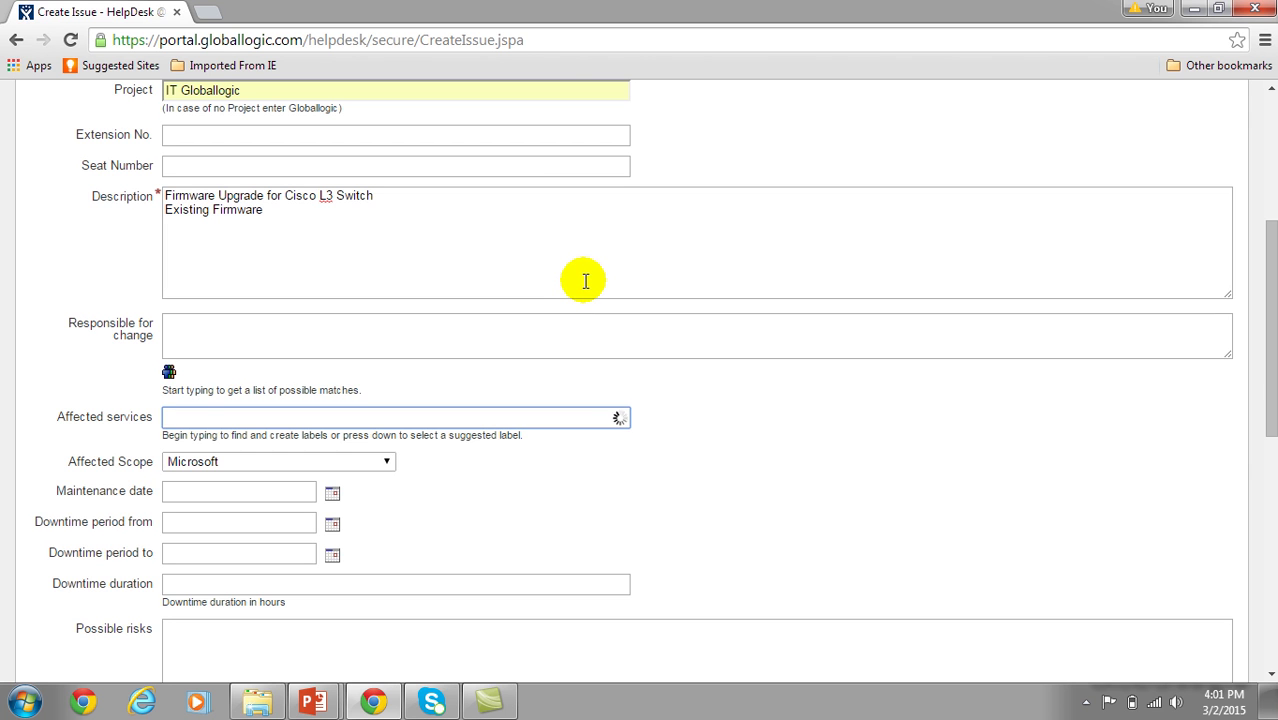
left_click(388, 463)
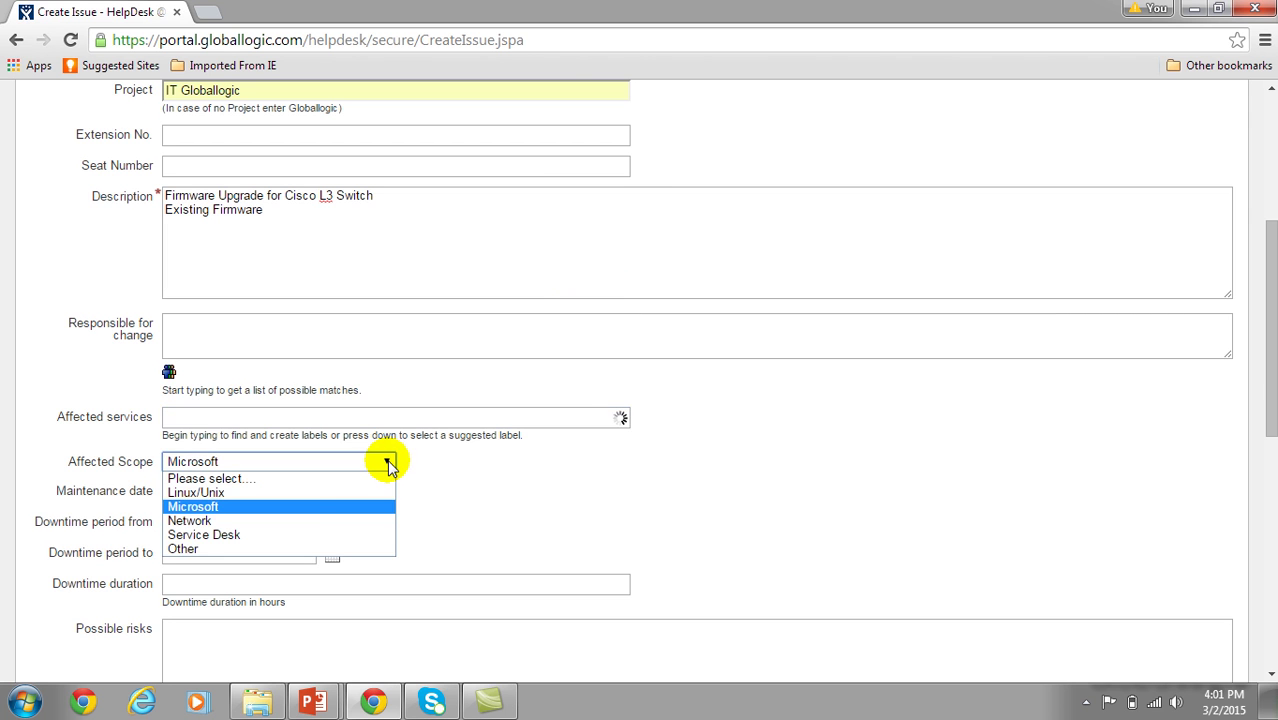
left_click(296, 522)
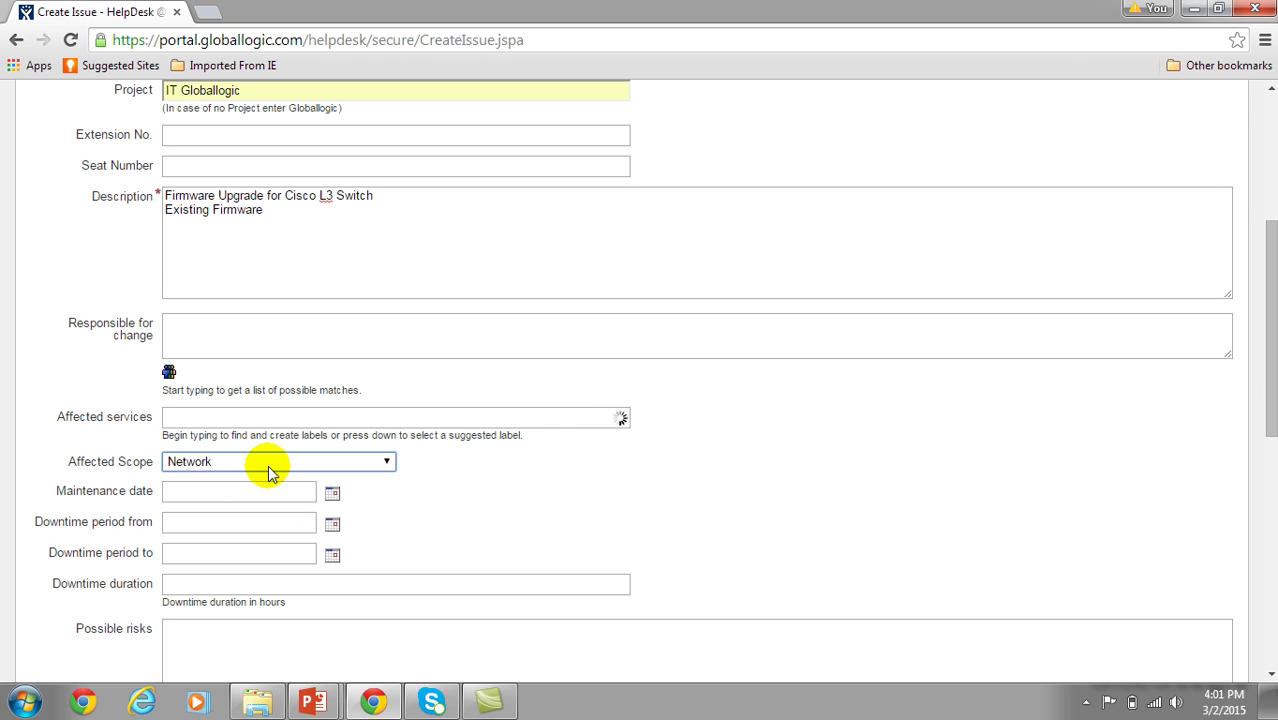
Step: Examine the maintenance date, downtime, possible risks, rollback plan and rollback duration fields without filling them in
left_click(250, 492)
left_click(256, 521)
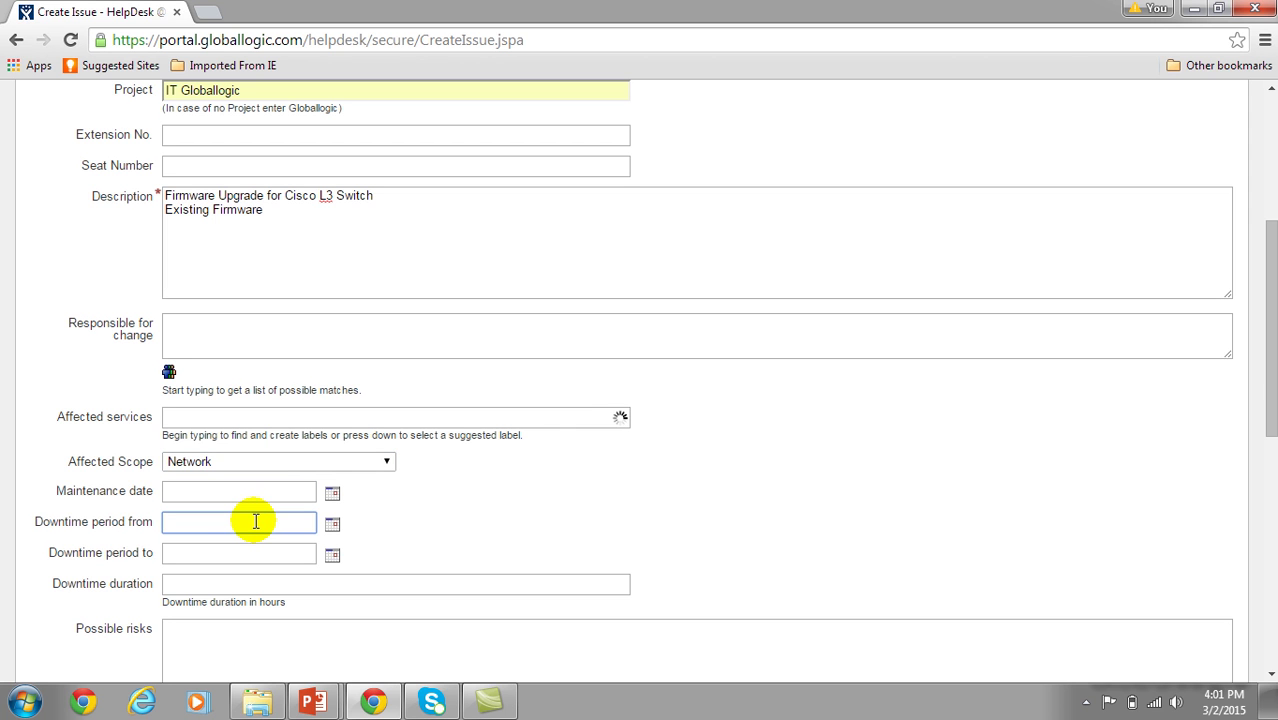
left_click(251, 552)
left_click(251, 578)
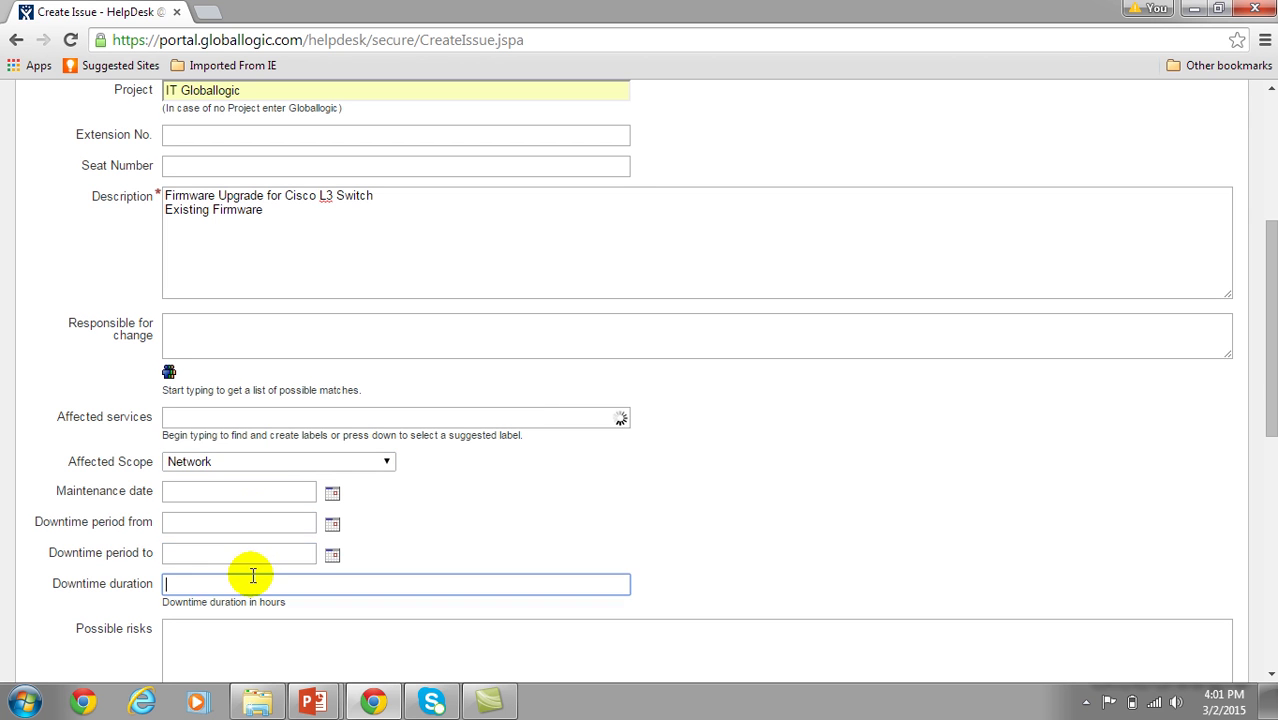
left_click(314, 640)
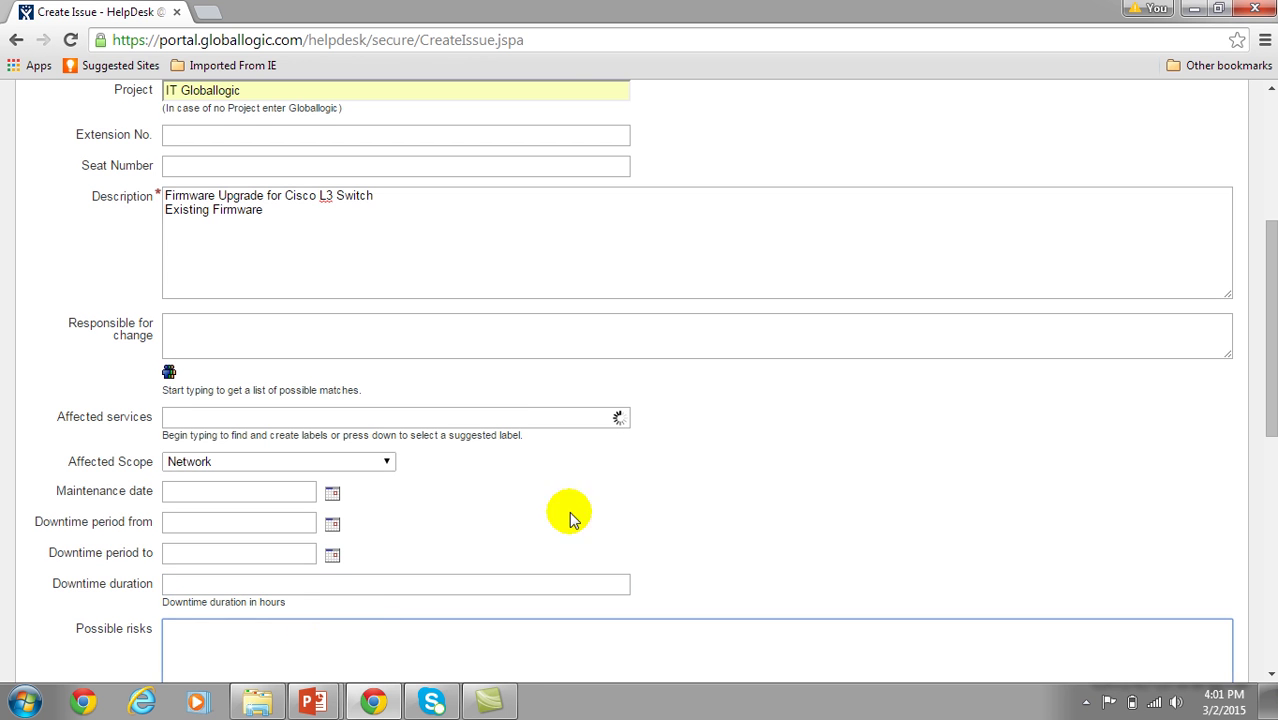
left_click_drag(1264, 337, 1273, 391)
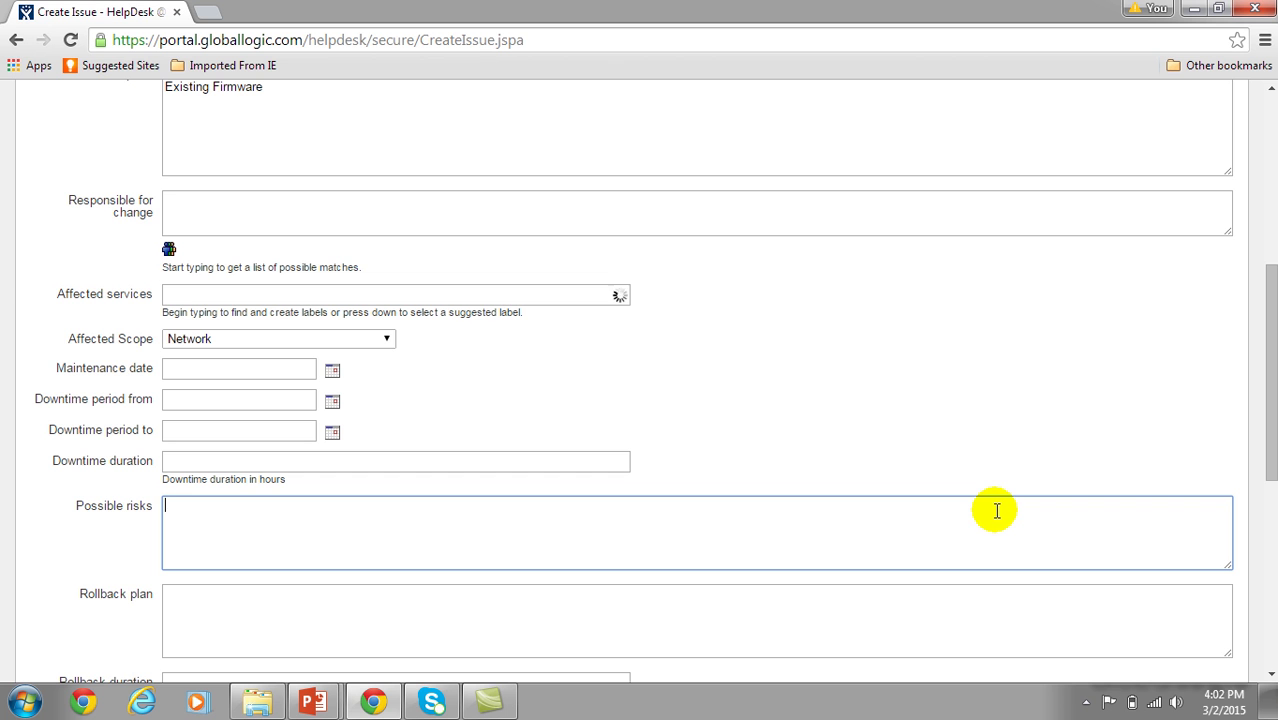
left_click_drag(1272, 390, 1272, 418)
left_click(1005, 550)
left_click(605, 604)
left_click_drag(1272, 400, 1272, 484)
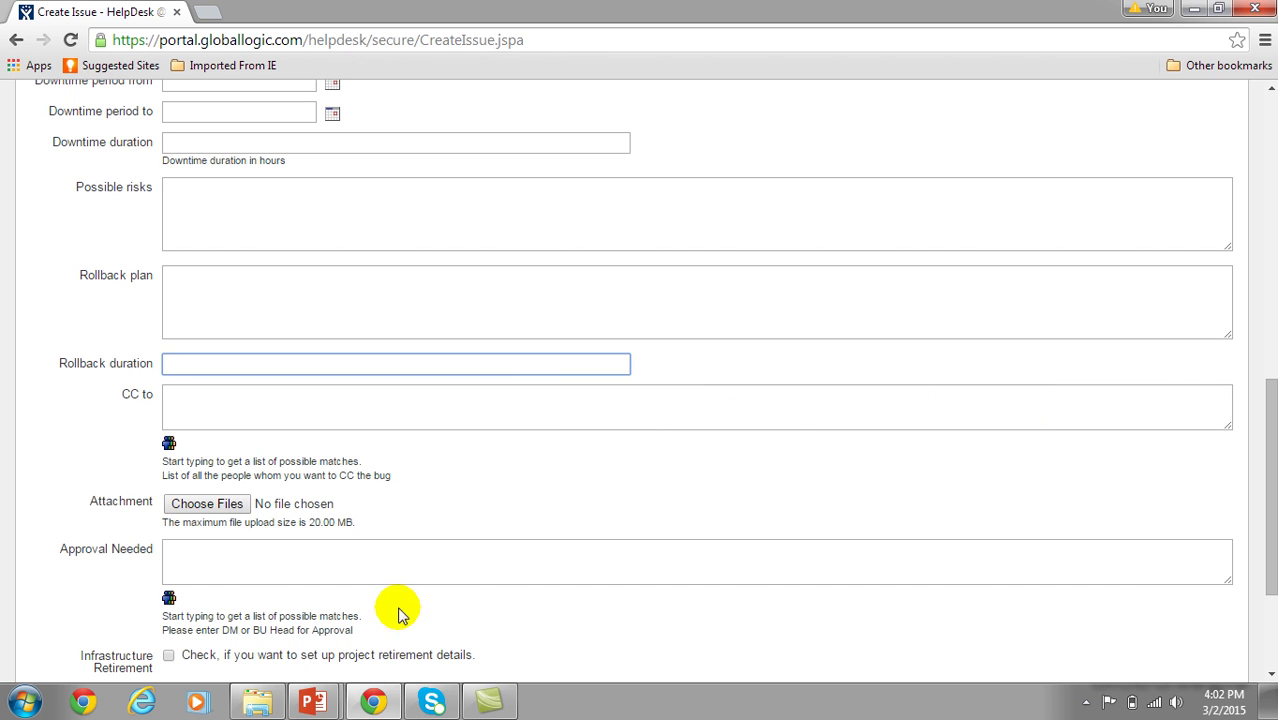
Step: Examine the approval and CC fields and the end of the maintenance form, and return to the form's beginning
left_click(371, 568)
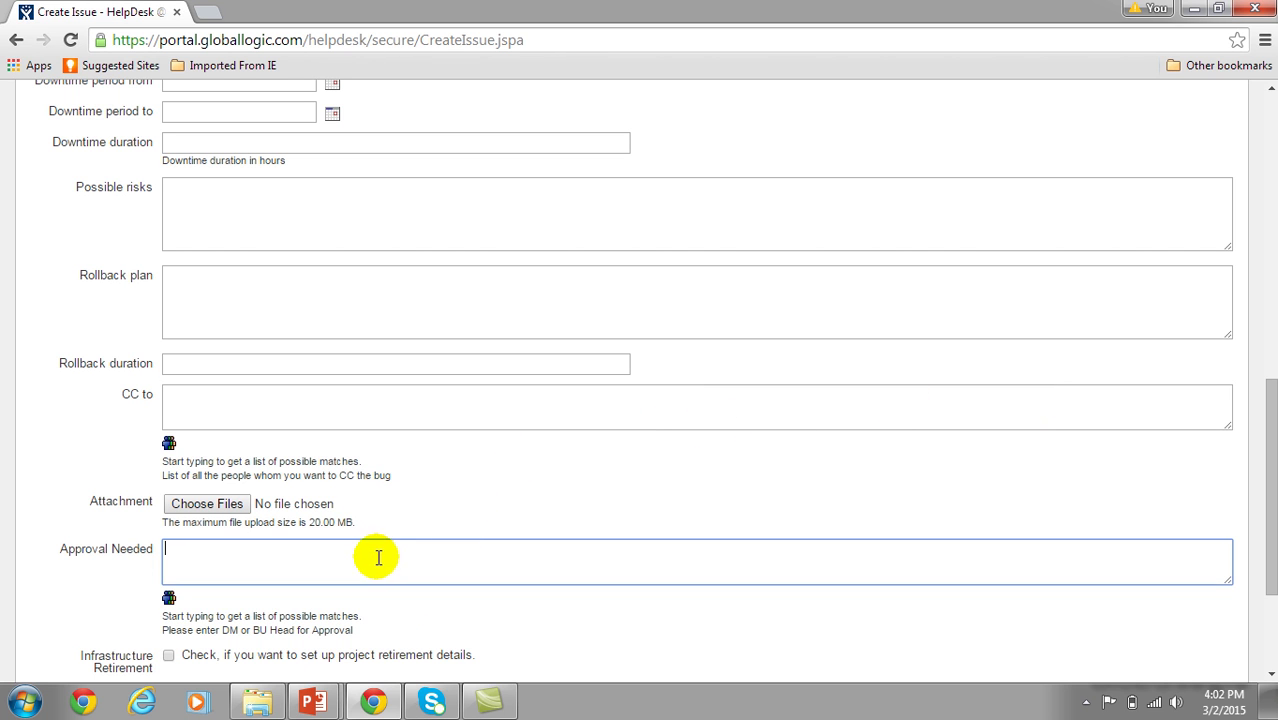
left_click_drag(1268, 476, 1272, 527)
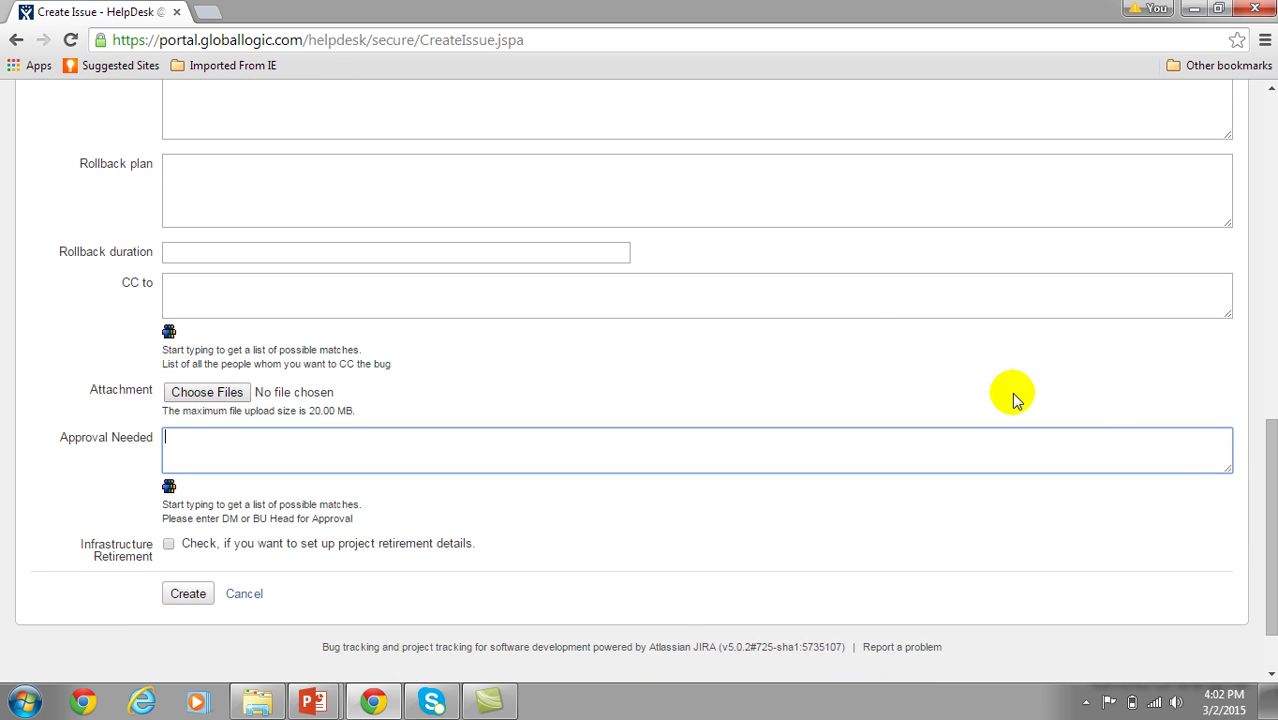
left_click(798, 290)
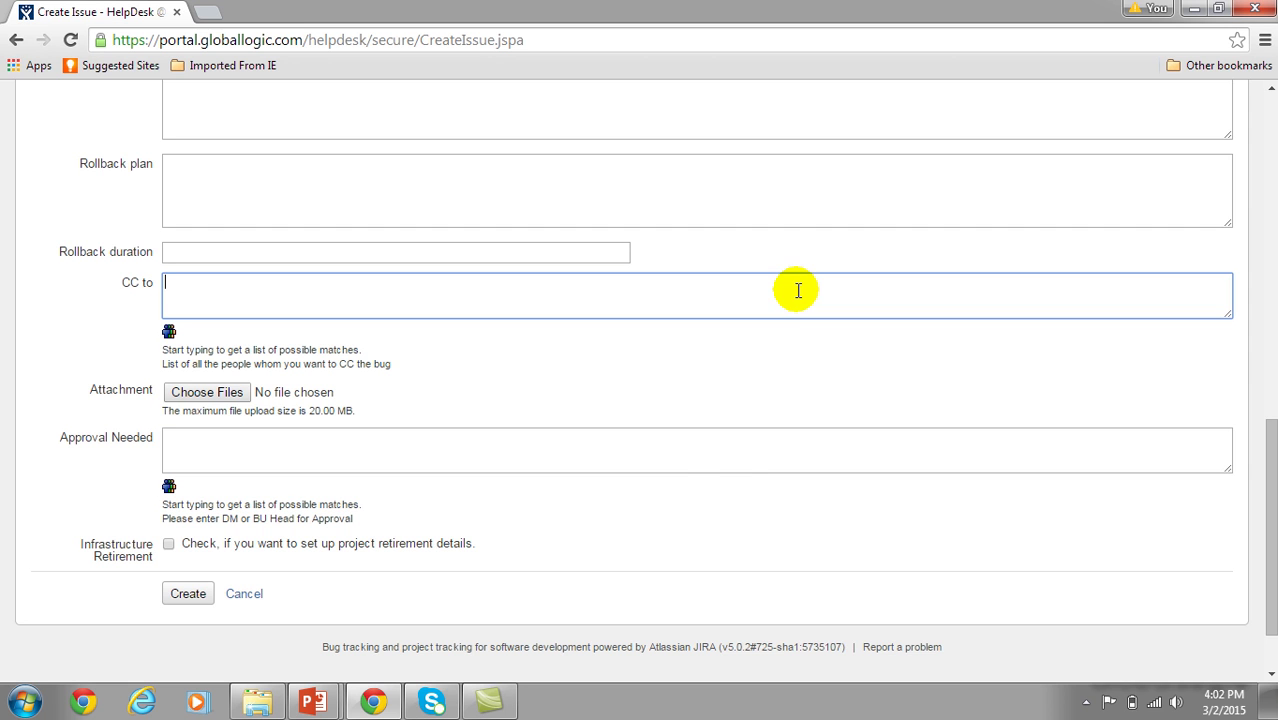
left_click(715, 452)
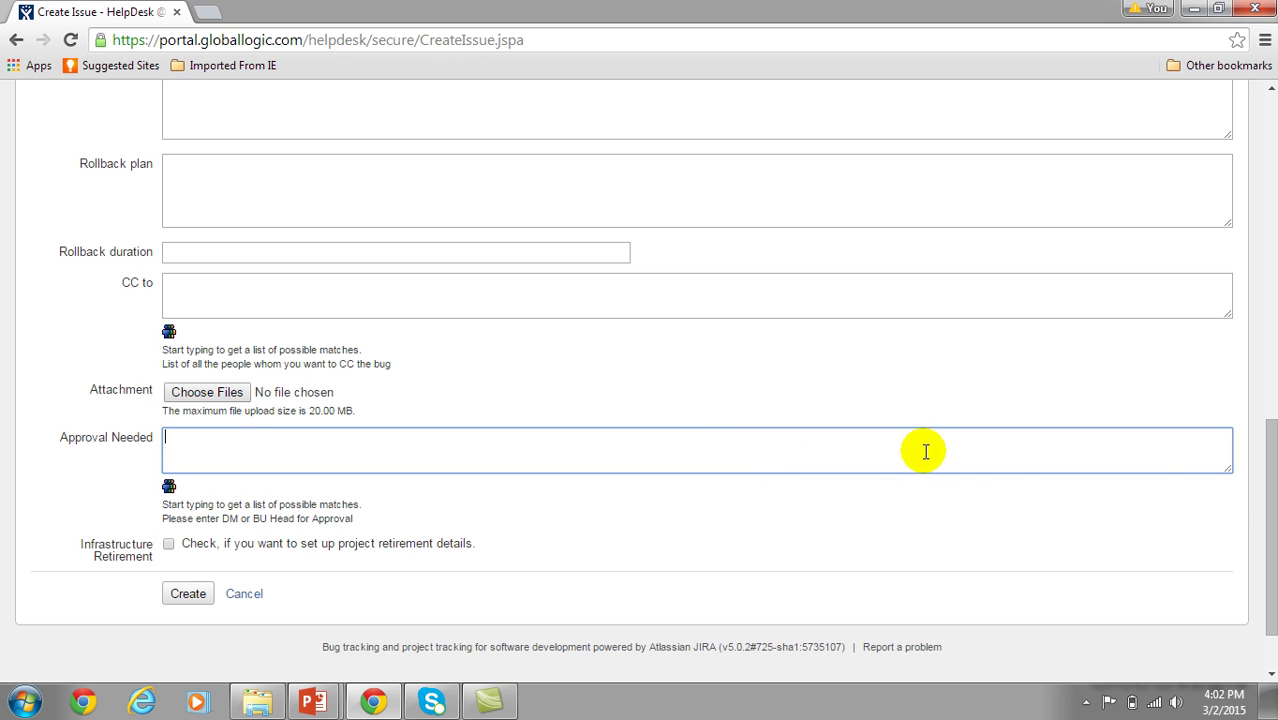
left_click_drag(1271, 502, 1271, 532)
left_click_drag(1264, 523, 1274, 142)
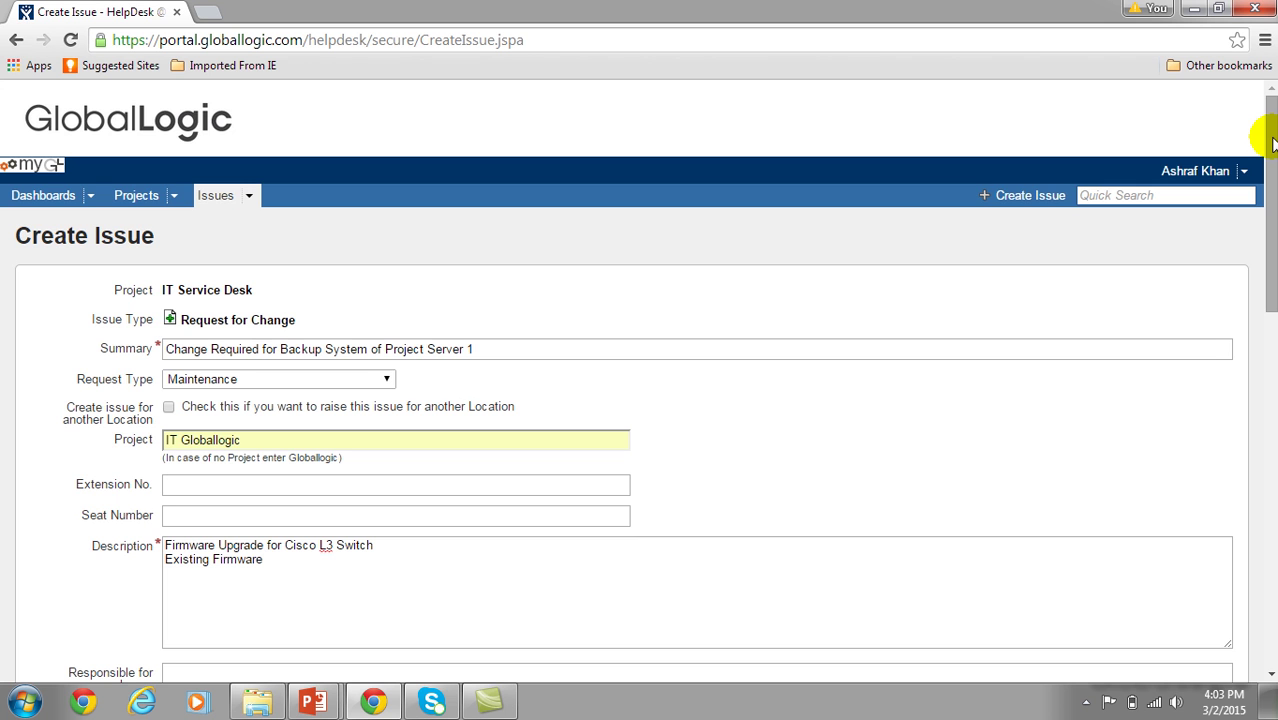
left_click_drag(1270, 140, 1270, 146)
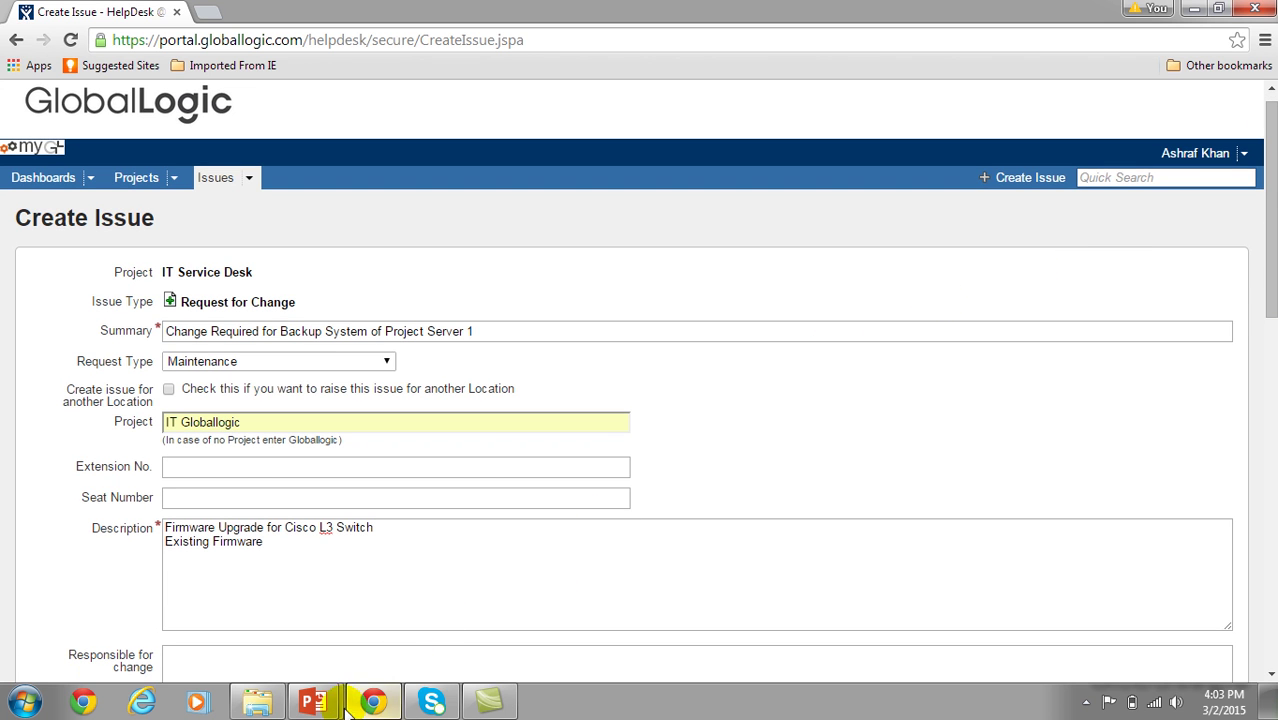
Step: Switch to the running PowerPoint slide show and go to the slide "CM Proposed Flow for GL IT"
mouse_move(316, 698)
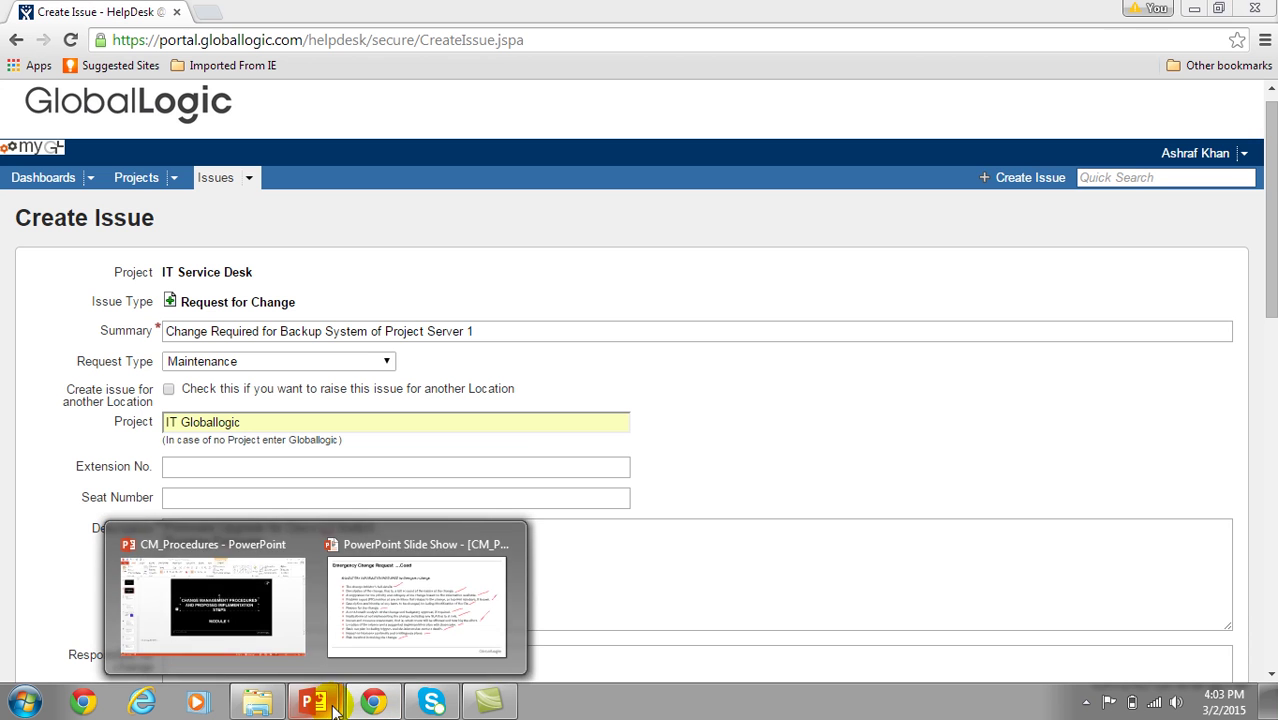
left_click(358, 610)
key("Left")
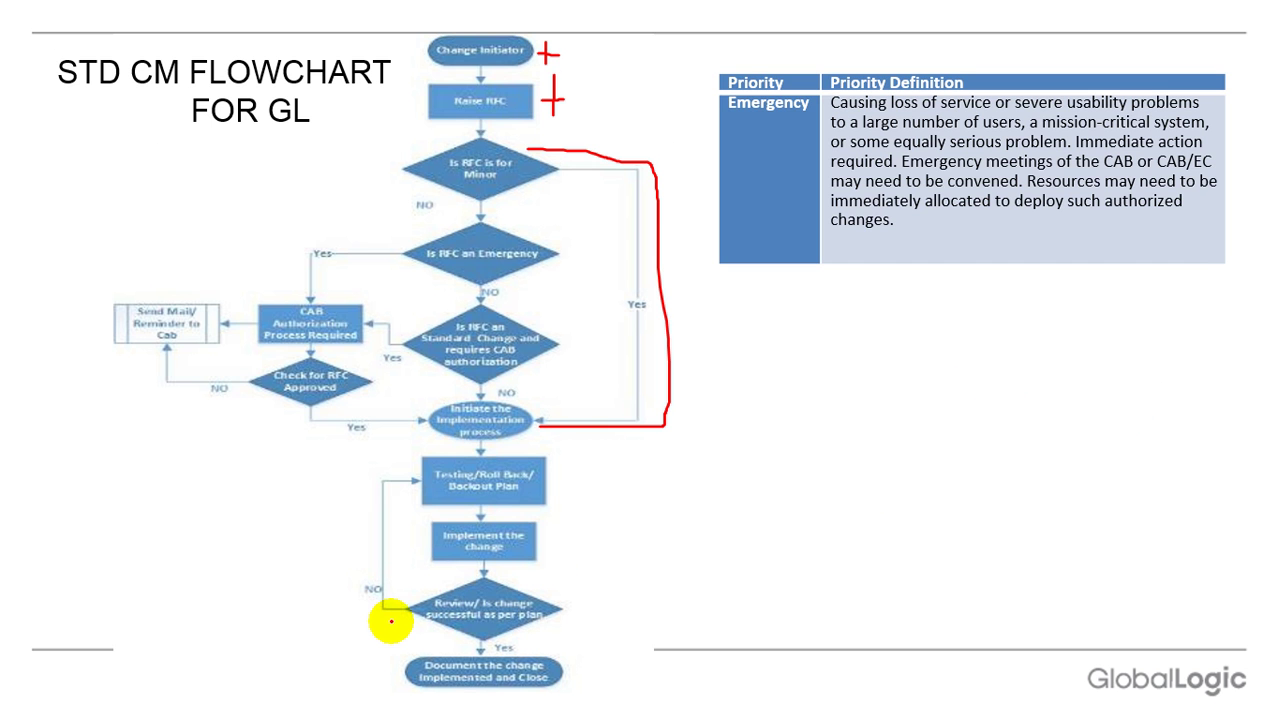
key("Right")
key("Right")
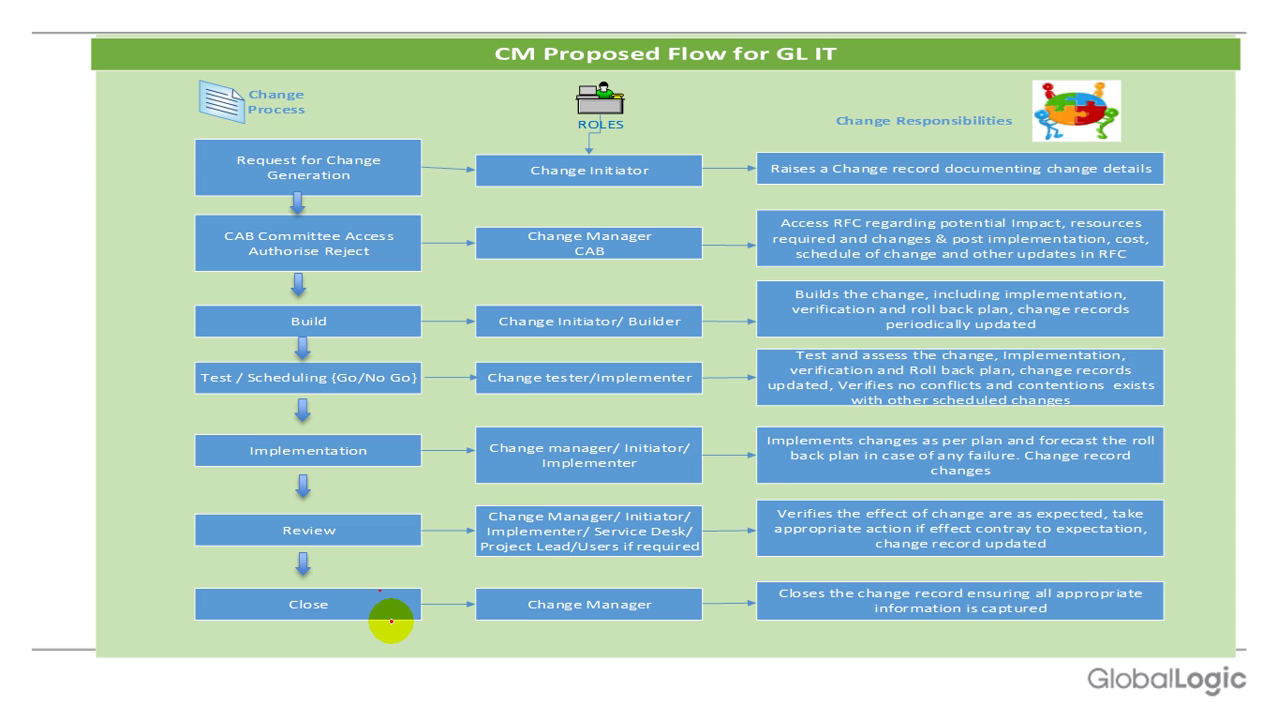